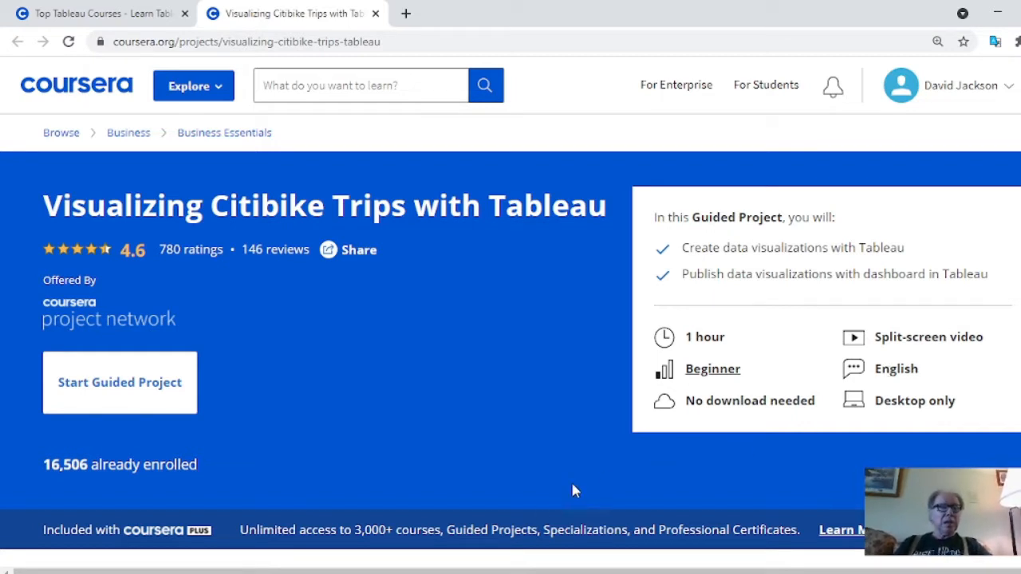
# Enroll in the Visualizing Citibike Trips with Tableau guided project and start its first item from the course overview
pyautogui.click(145, 396)
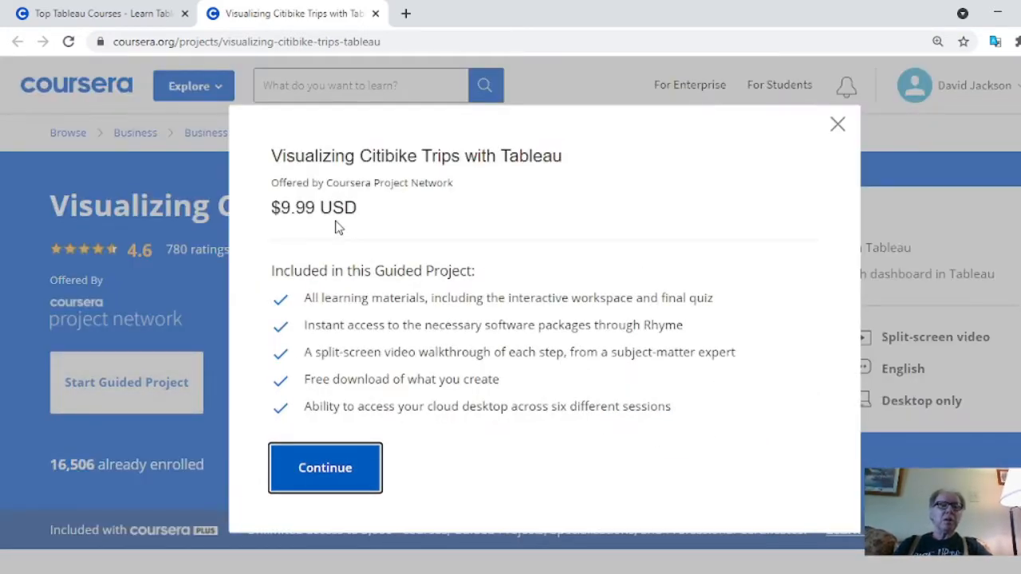
pyautogui.press('Return')
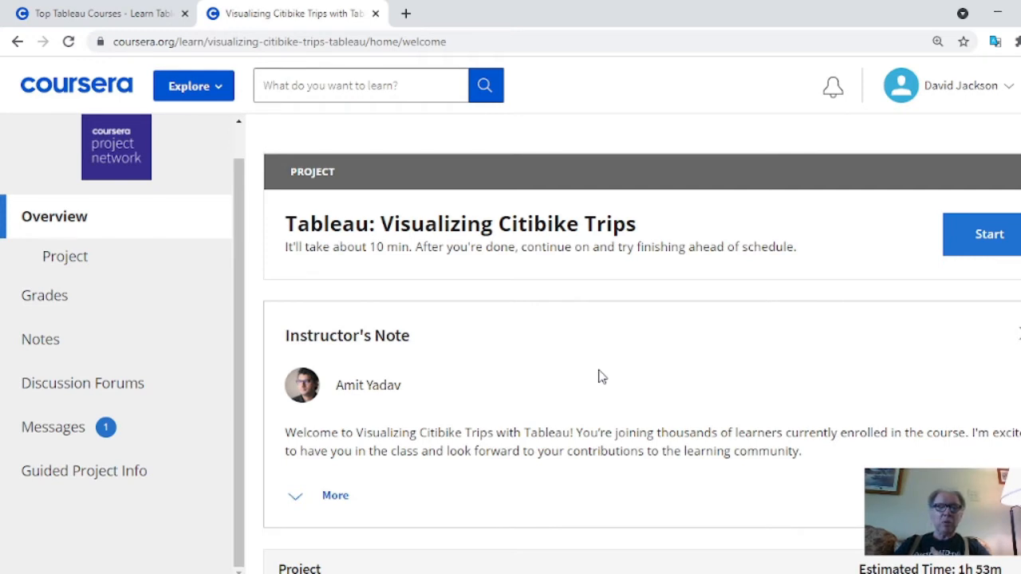
pyautogui.scroll(-3, 601, 378)
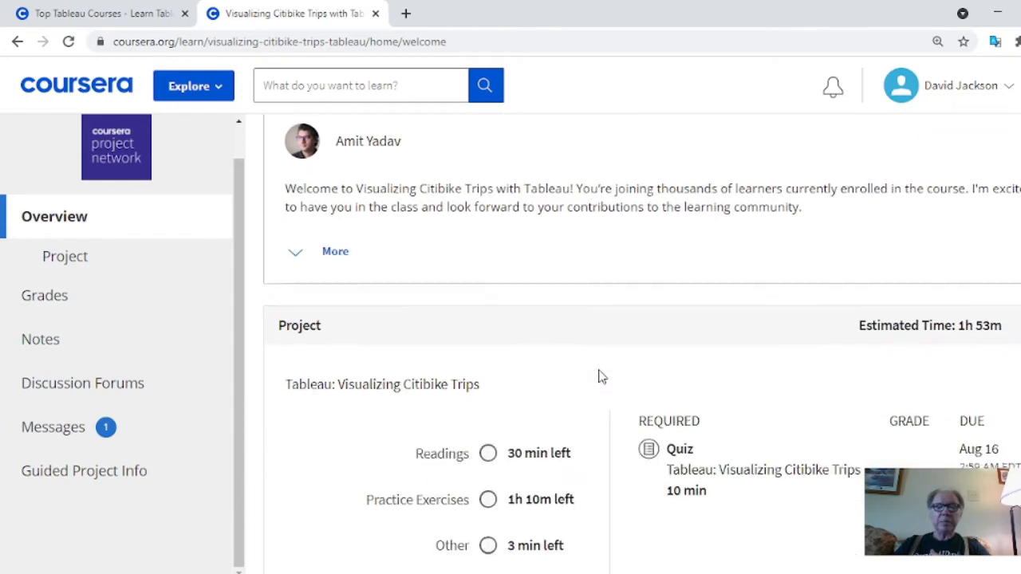
pyautogui.scroll(-1, 601, 377)
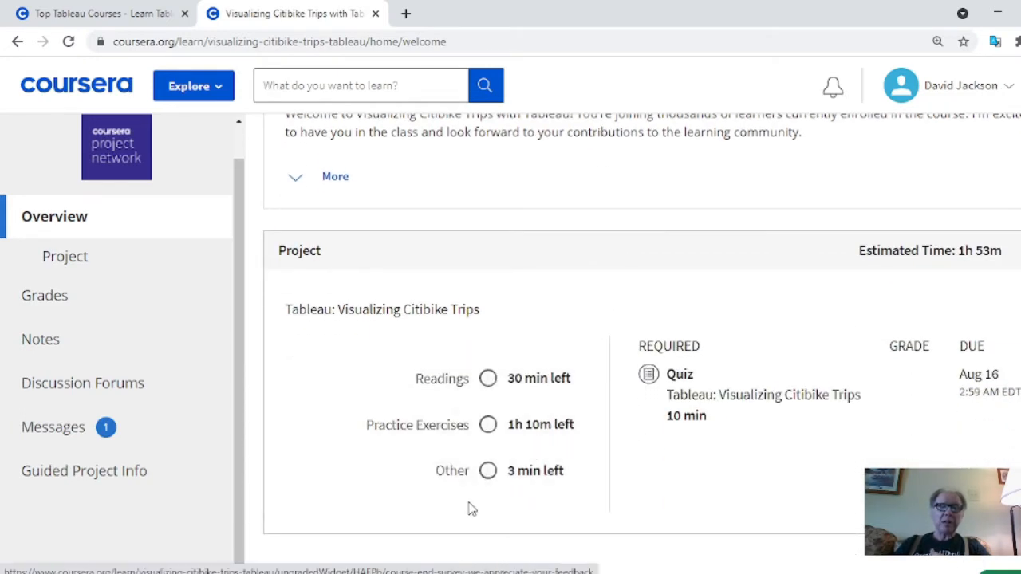
pyautogui.scroll(-1, 805, 502)
pyautogui.scroll(5, 814, 447)
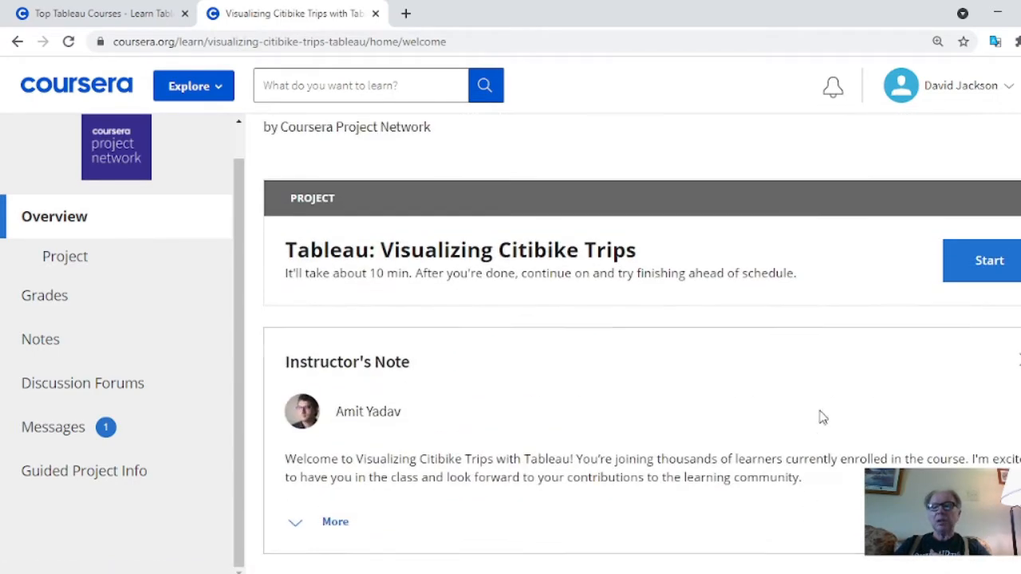
pyautogui.click(997, 263)
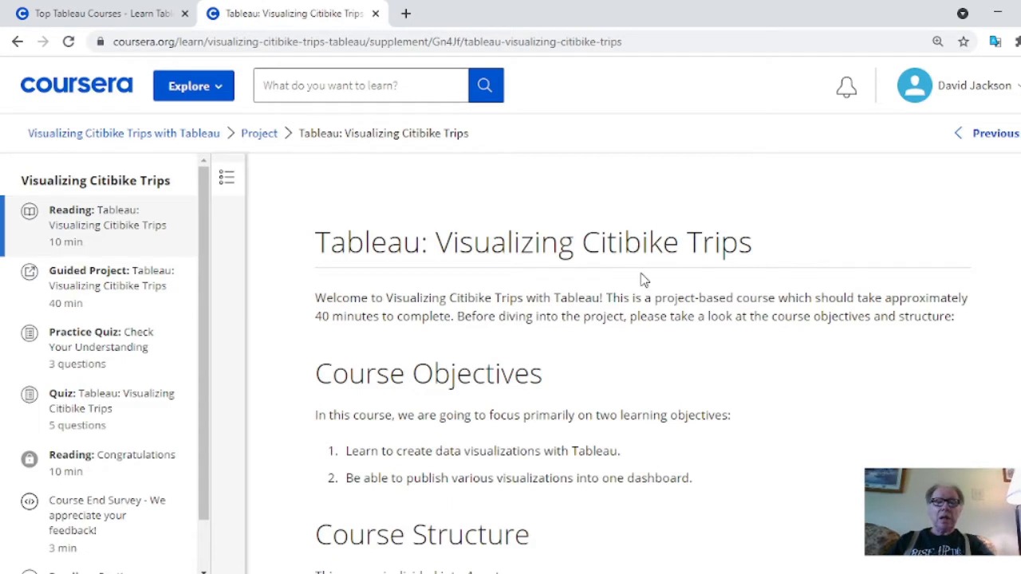
# Read the introductory material, covering the course objectives, course structure, project tasks 1 to 8, instructor, Rhyme platform and certificate requirements
pyautogui.scroll(-1, 456, 252)
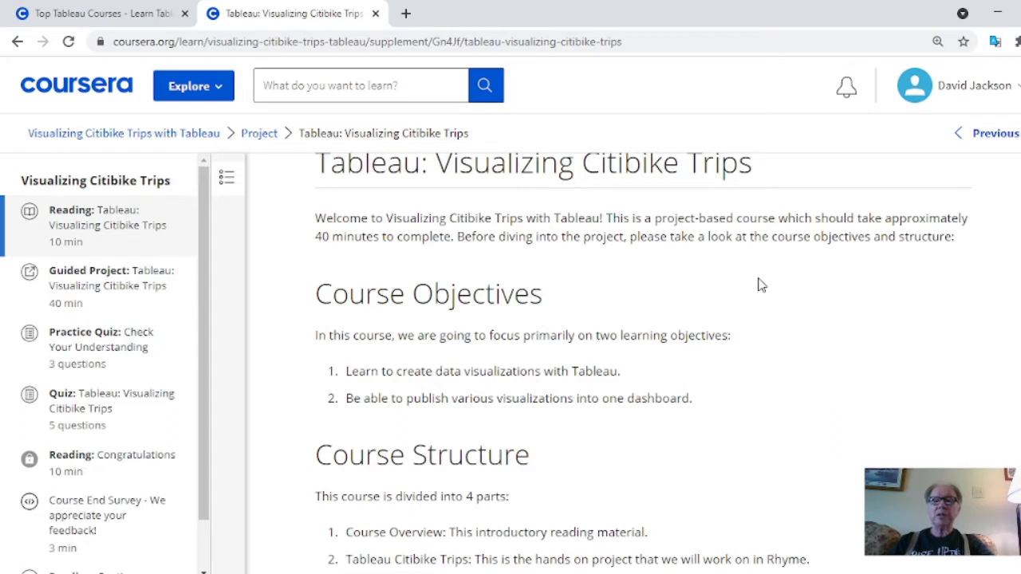
pyautogui.scroll(-1, 761, 285)
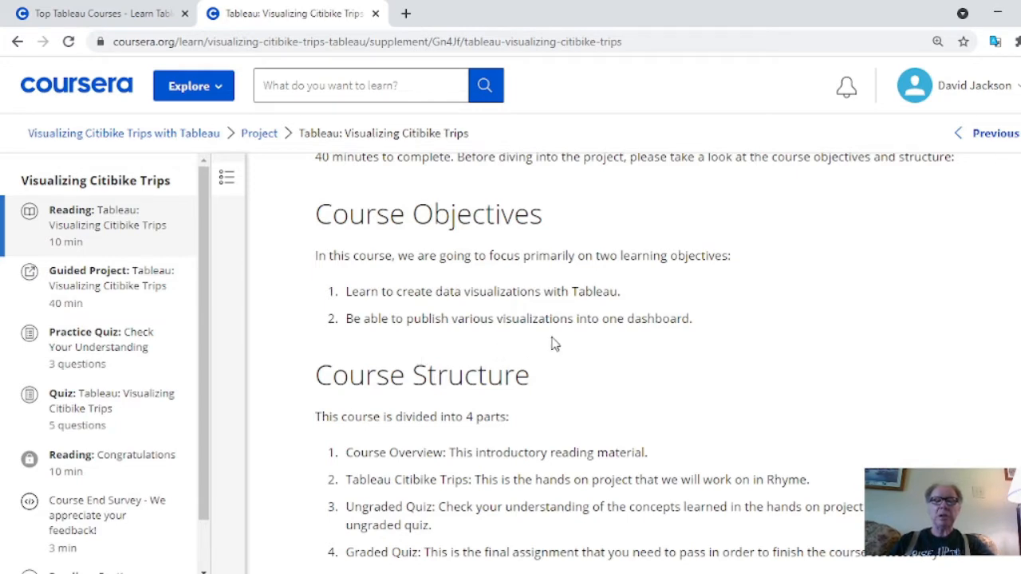
pyautogui.scroll(-3, 572, 338)
pyautogui.scroll(1, 572, 338)
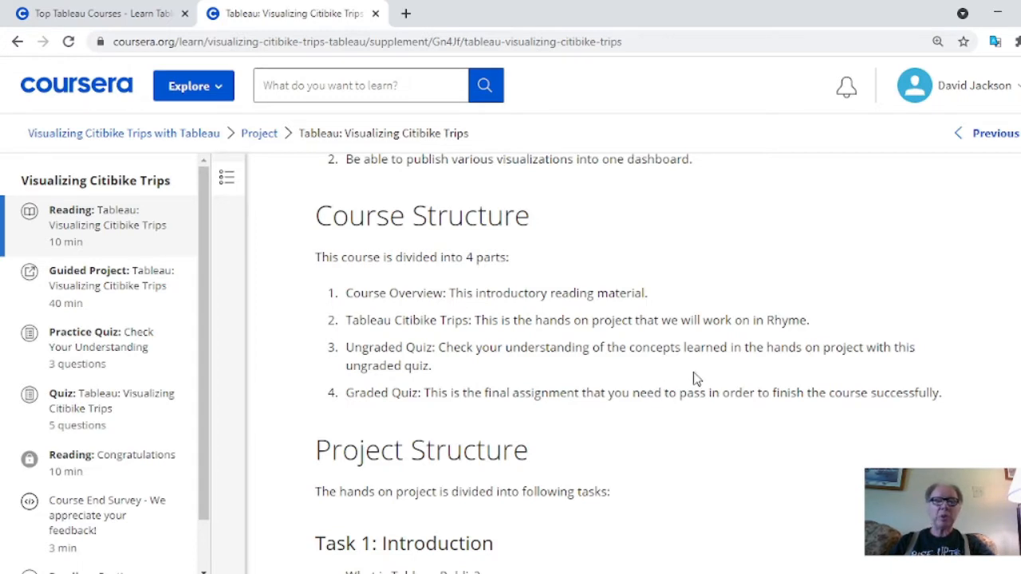
pyautogui.scroll(-1, 694, 379)
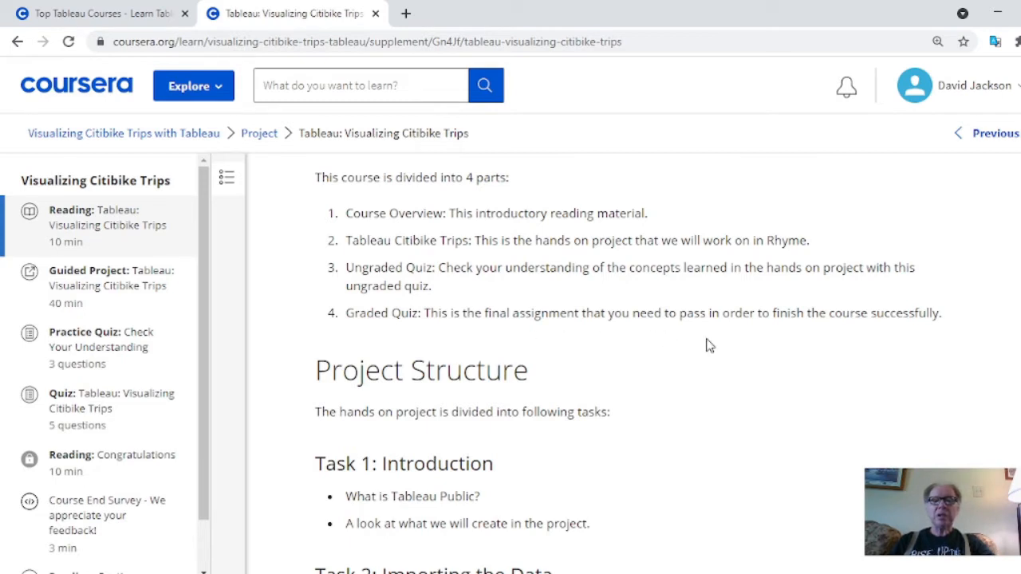
pyautogui.scroll(-2, 736, 348)
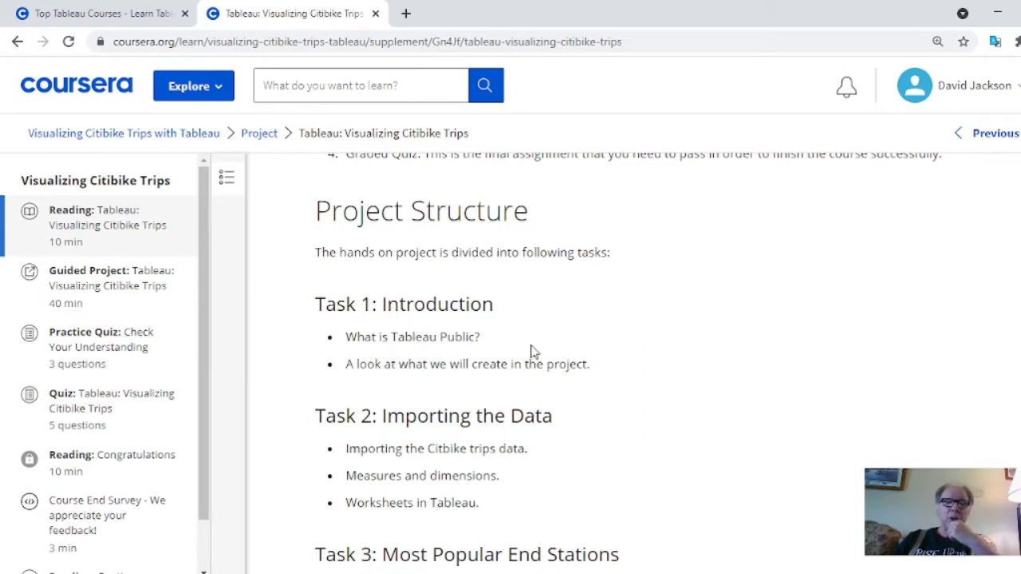
pyautogui.scroll(-1, 607, 330)
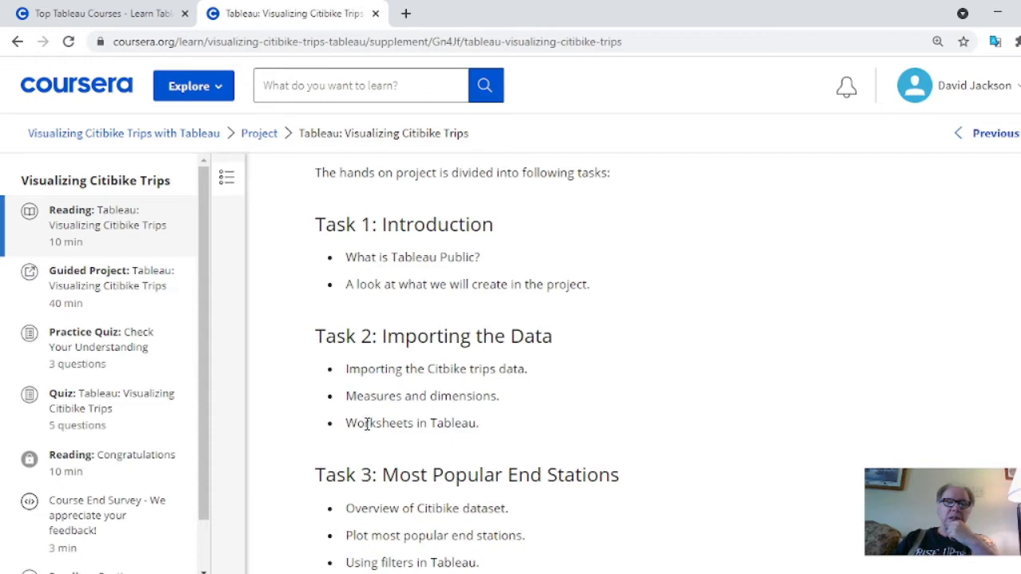
pyautogui.scroll(-2, 586, 395)
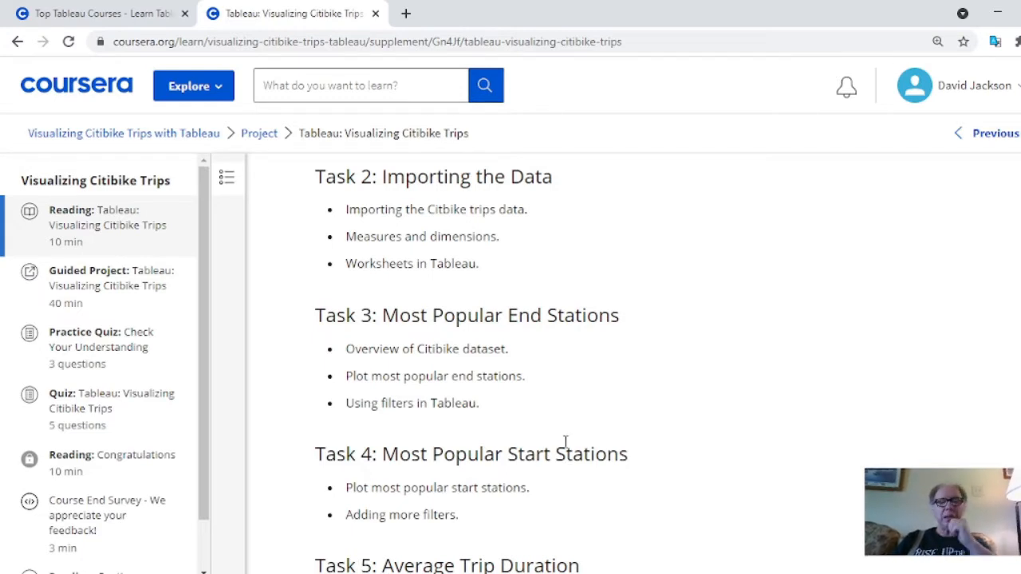
pyautogui.scroll(-2, 565, 444)
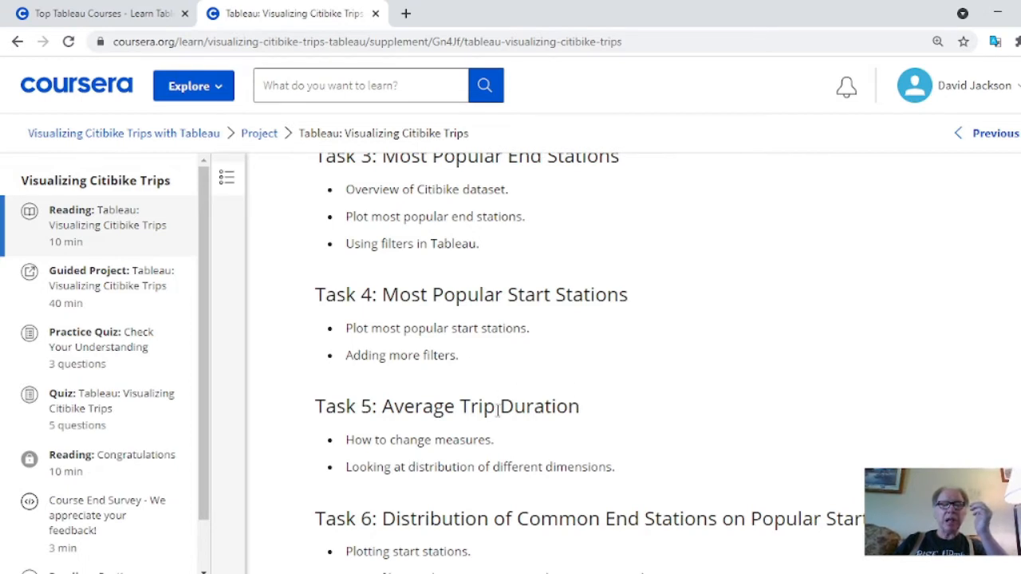
pyautogui.scroll(-2, 561, 410)
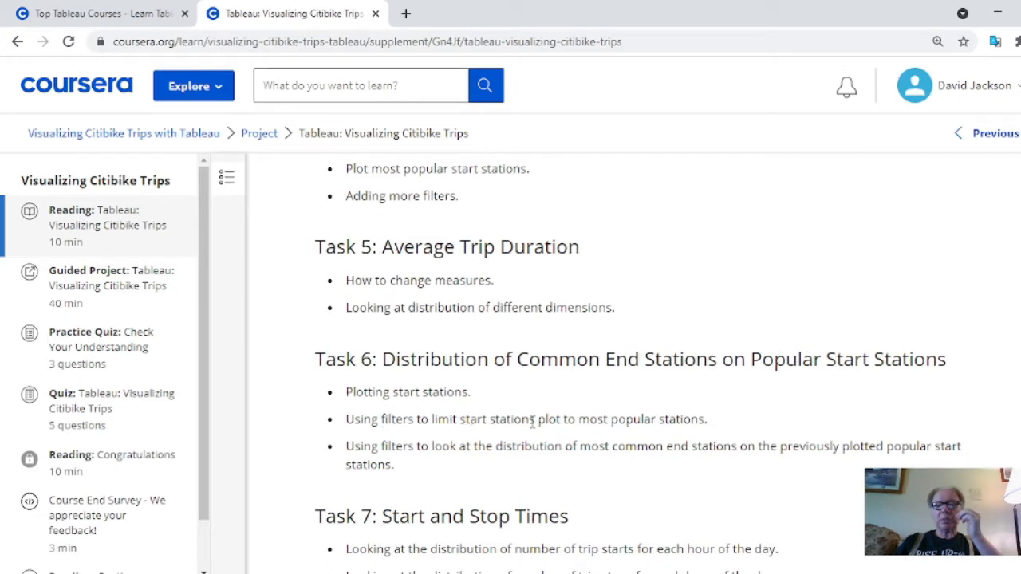
pyautogui.scroll(-1, 582, 441)
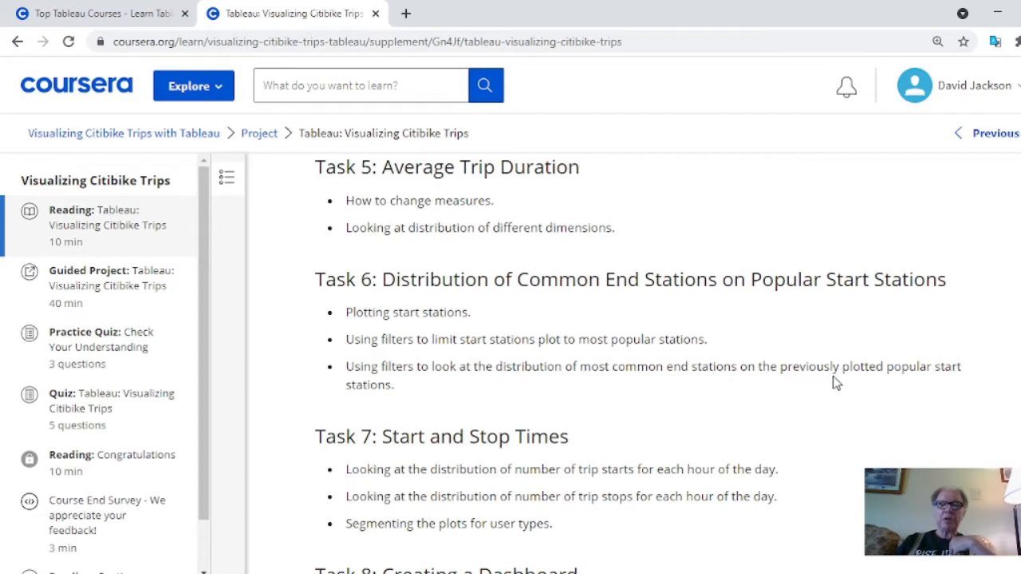
pyautogui.scroll(-1, 835, 381)
pyautogui.scroll(-1, 479, 405)
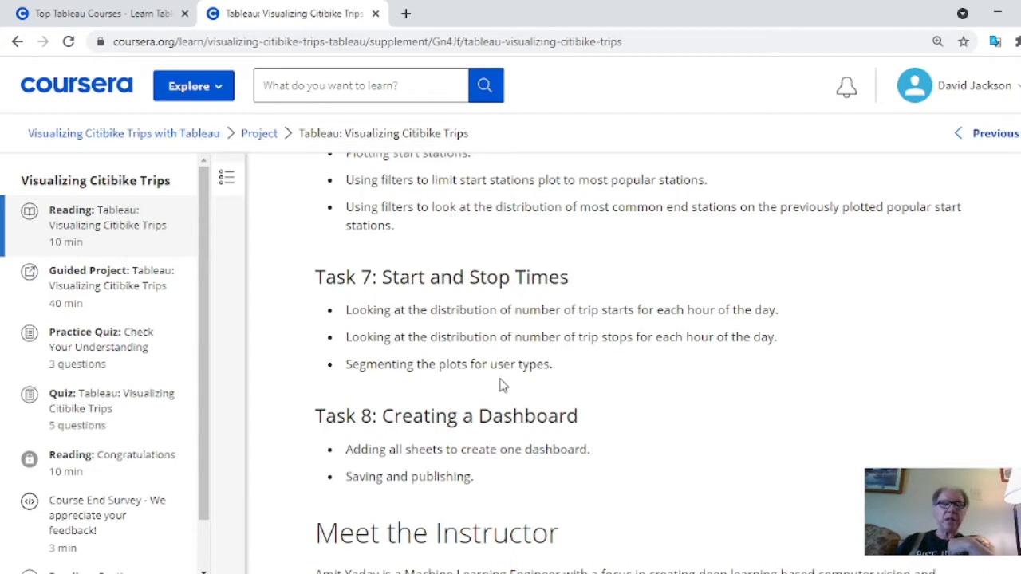
pyautogui.scroll(-1, 653, 372)
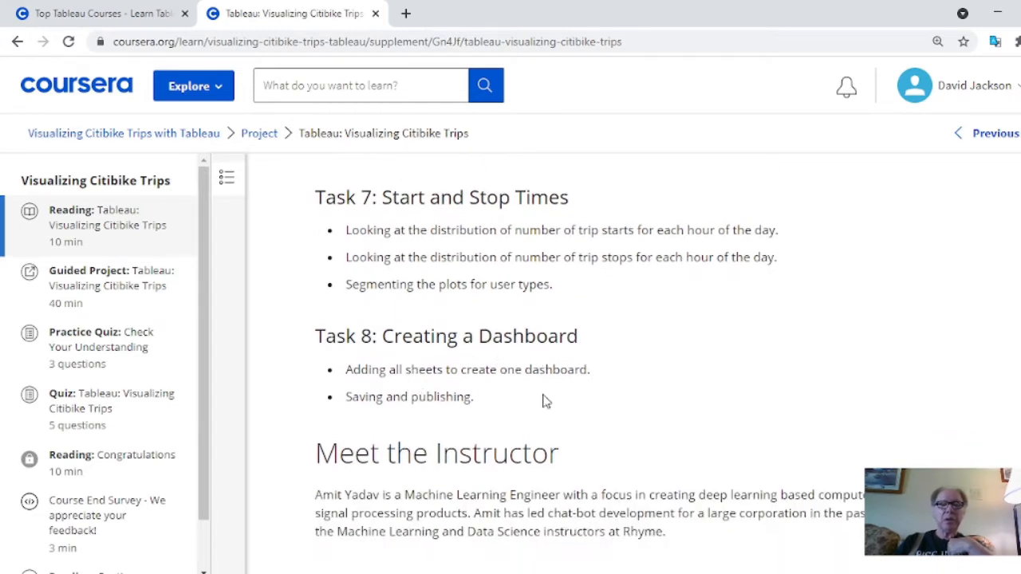
pyautogui.scroll(-2, 550, 400)
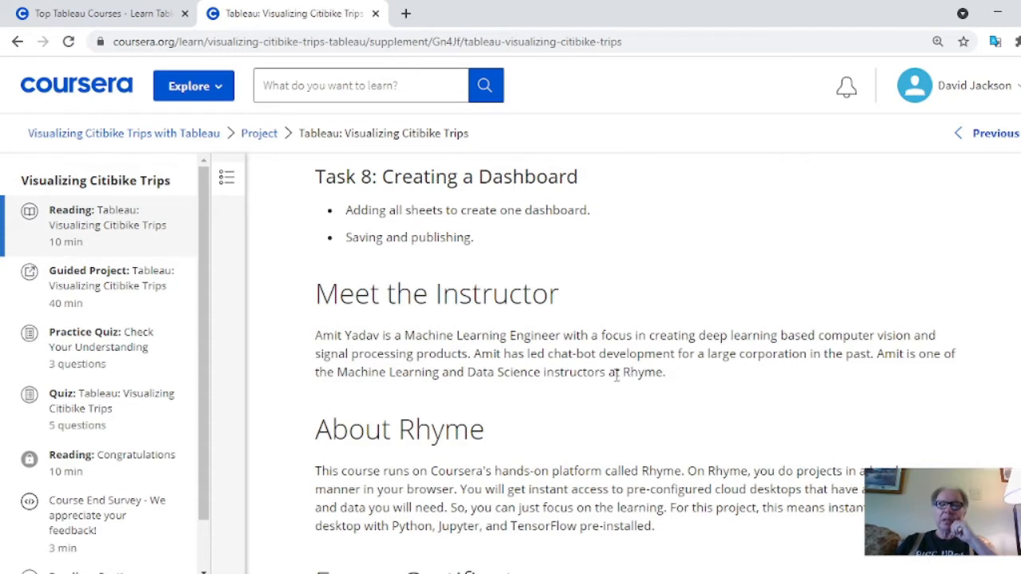
pyautogui.scroll(-1, 702, 375)
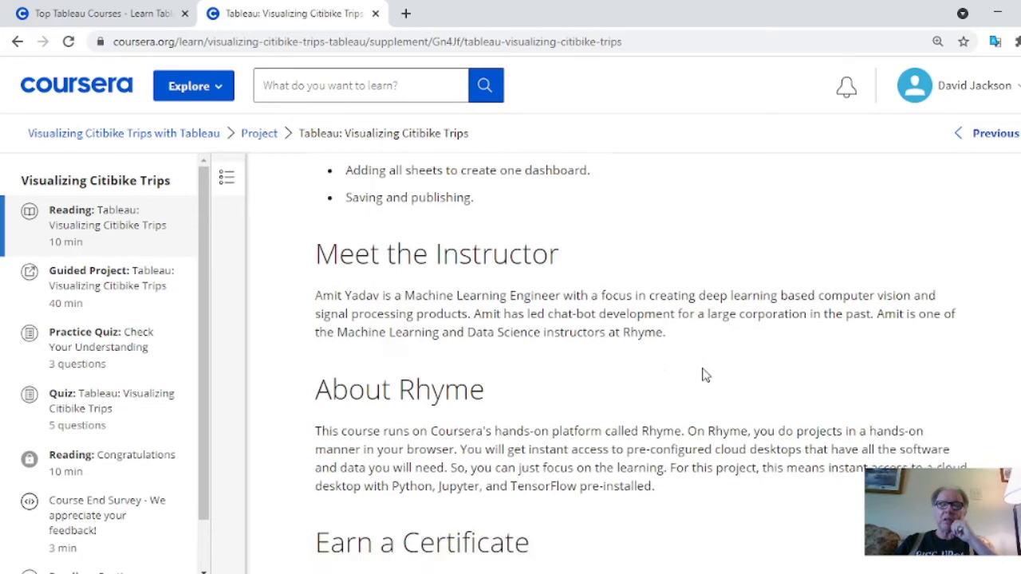
pyautogui.scroll(-1, 702, 375)
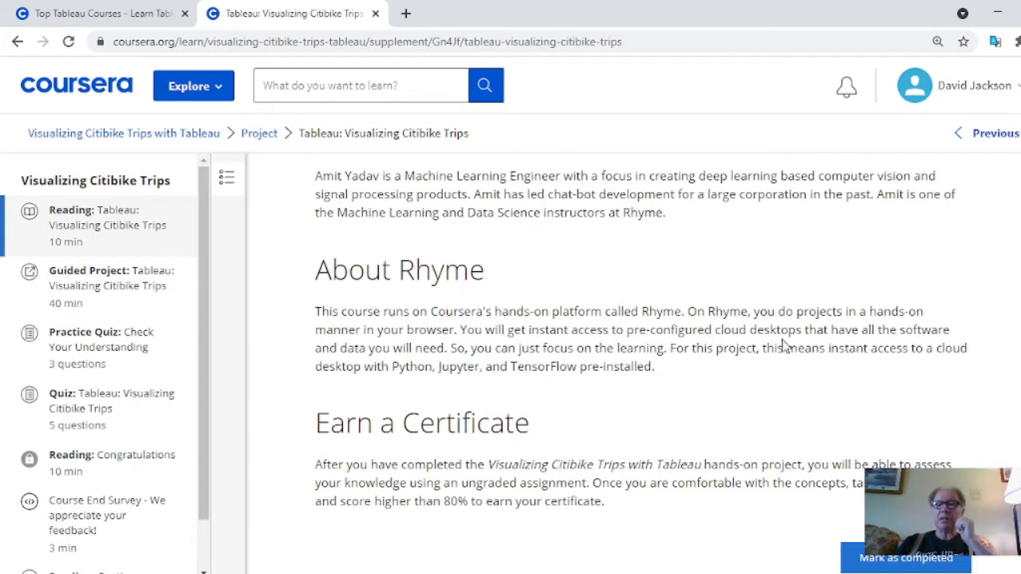
pyautogui.scroll(-1, 784, 344)
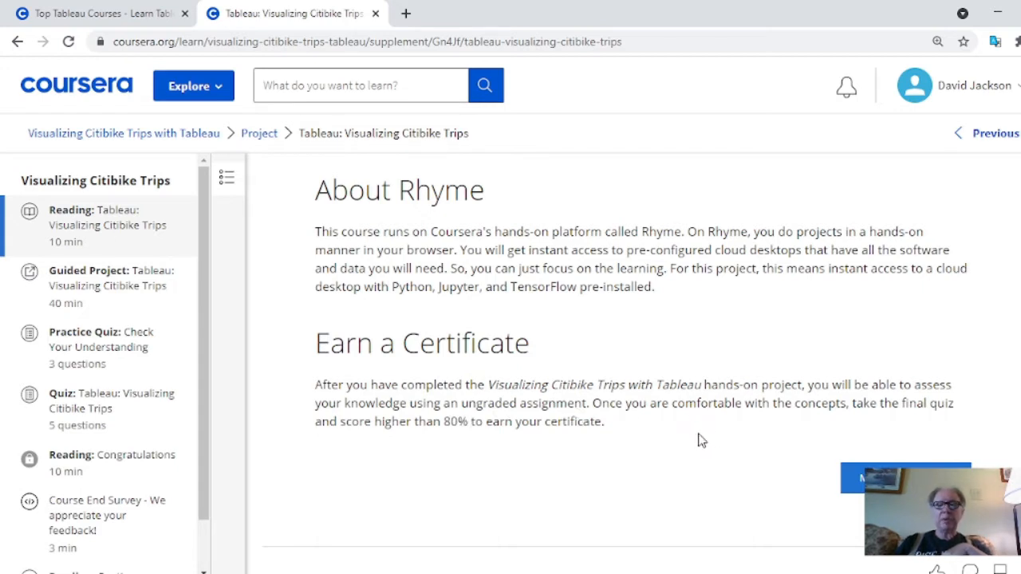
# Mark the introductory reading as completed and go on to the guided project item
pyautogui.click(878, 478)
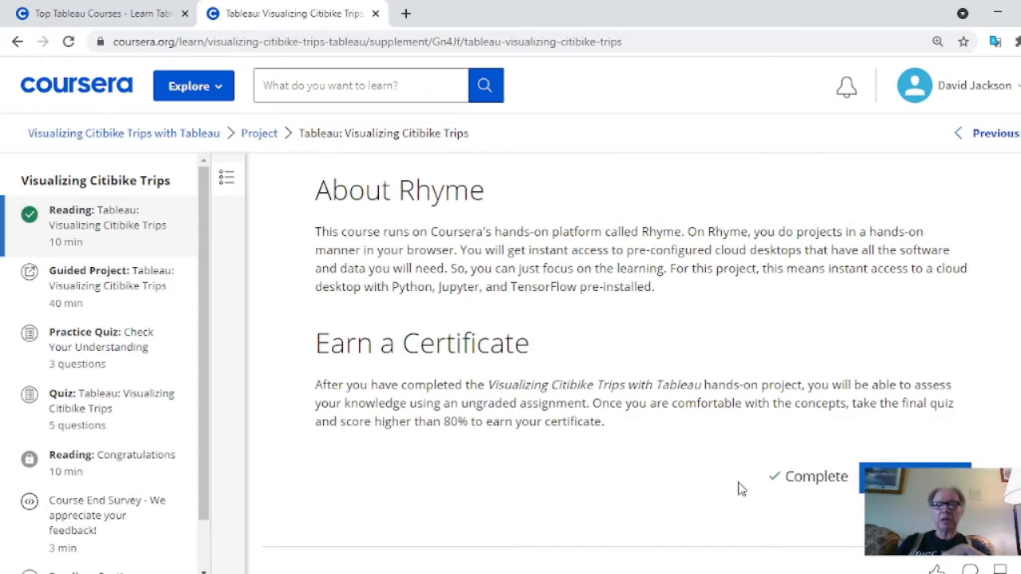
pyautogui.click(915, 479)
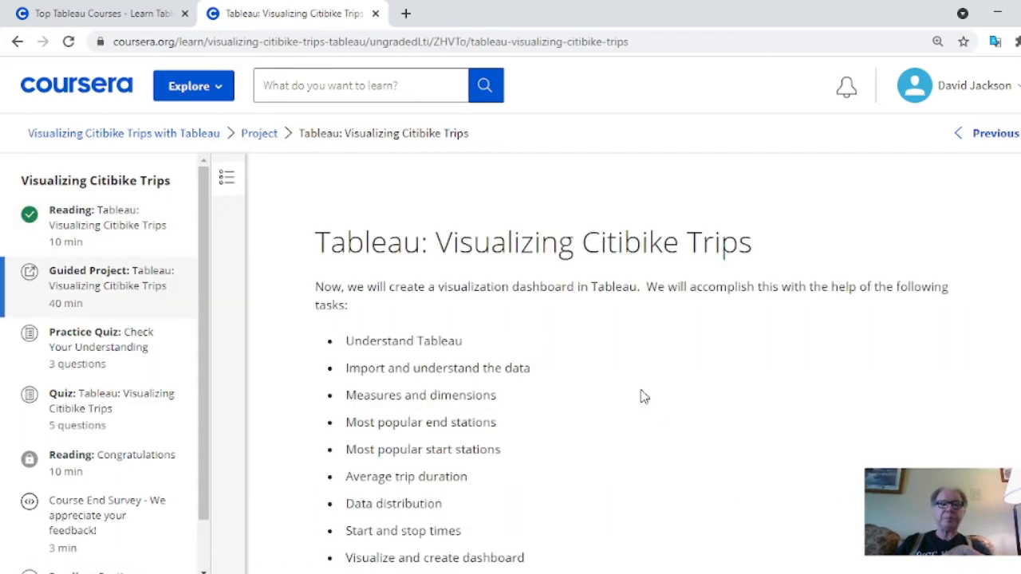
# Review the guided project's task list, agree to use the third-party tool responsibly, and open the tool
pyautogui.scroll(-1, 611, 335)
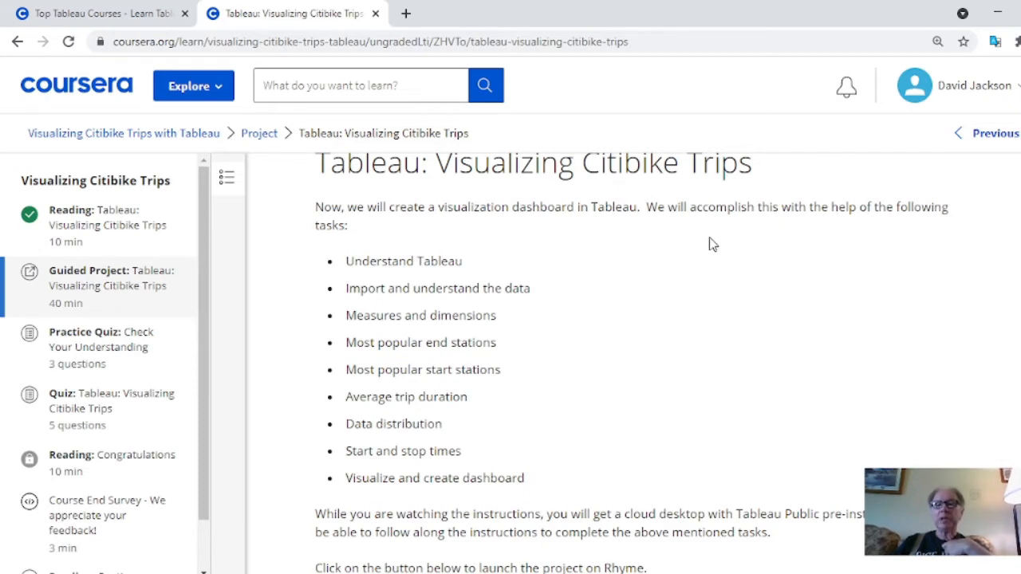
pyautogui.moveTo(346, 261); pyautogui.dragTo(462, 263)
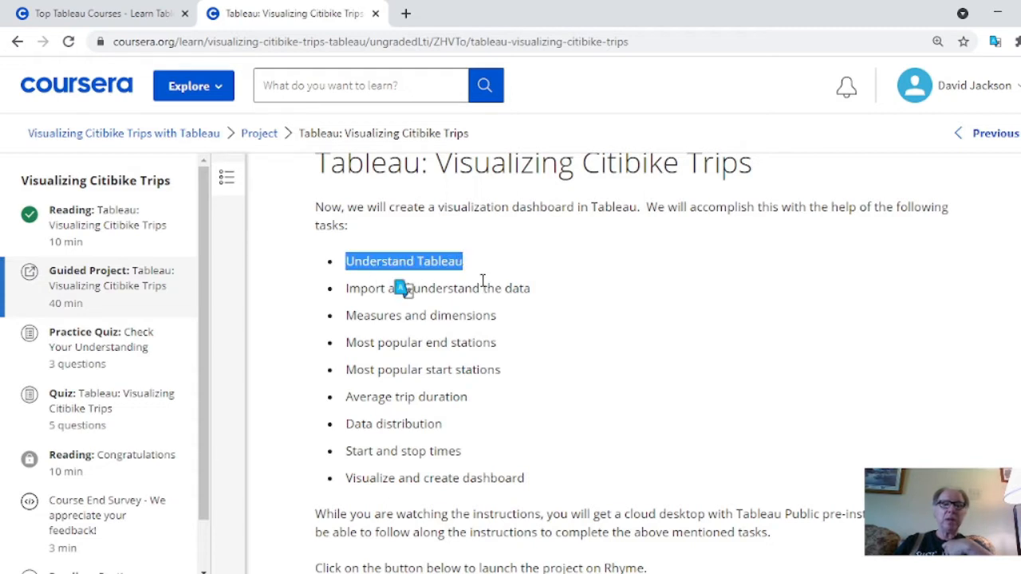
pyautogui.click(585, 285)
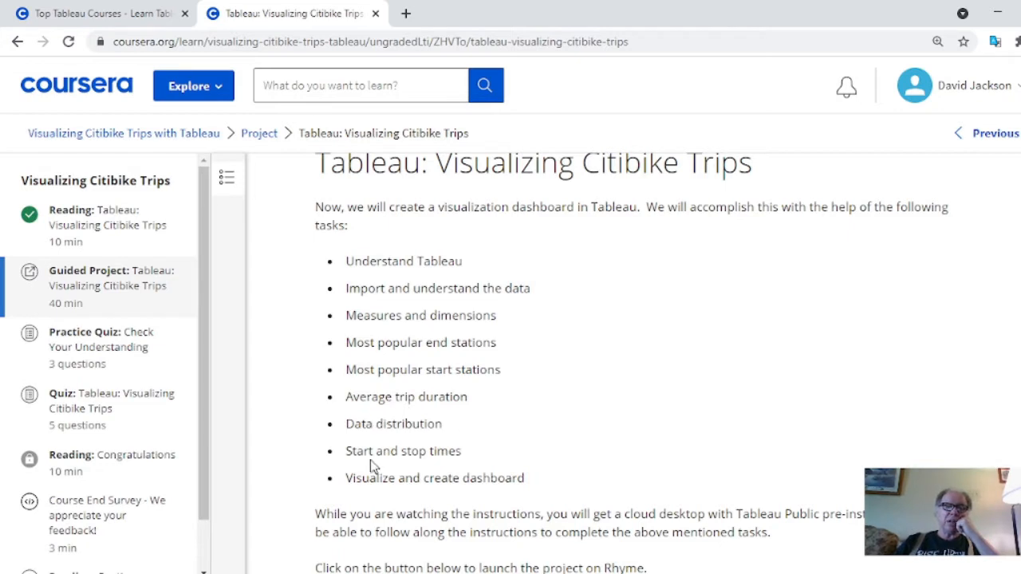
pyautogui.scroll(-3, 547, 432)
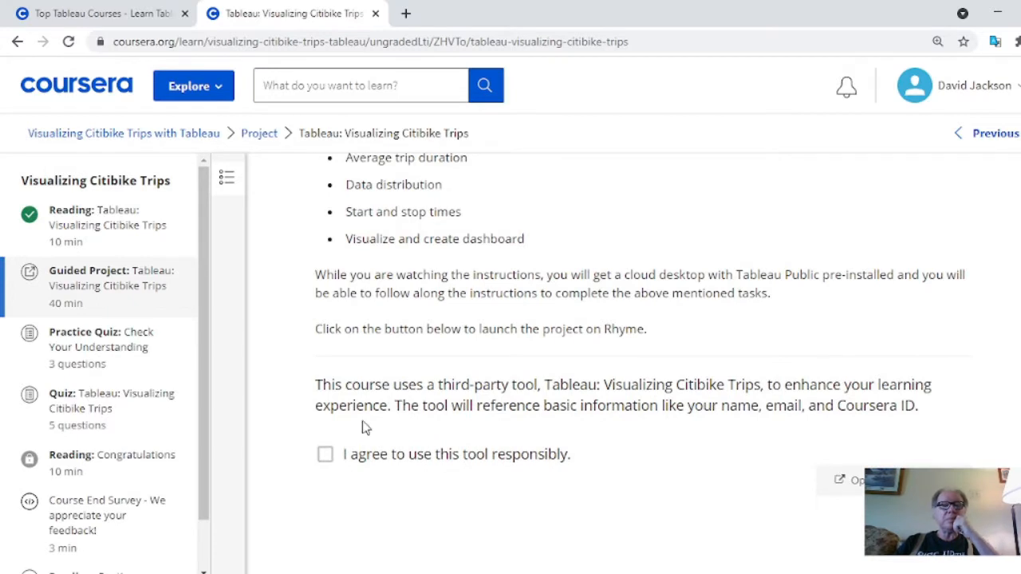
pyautogui.click(327, 454)
pyautogui.click(327, 455)
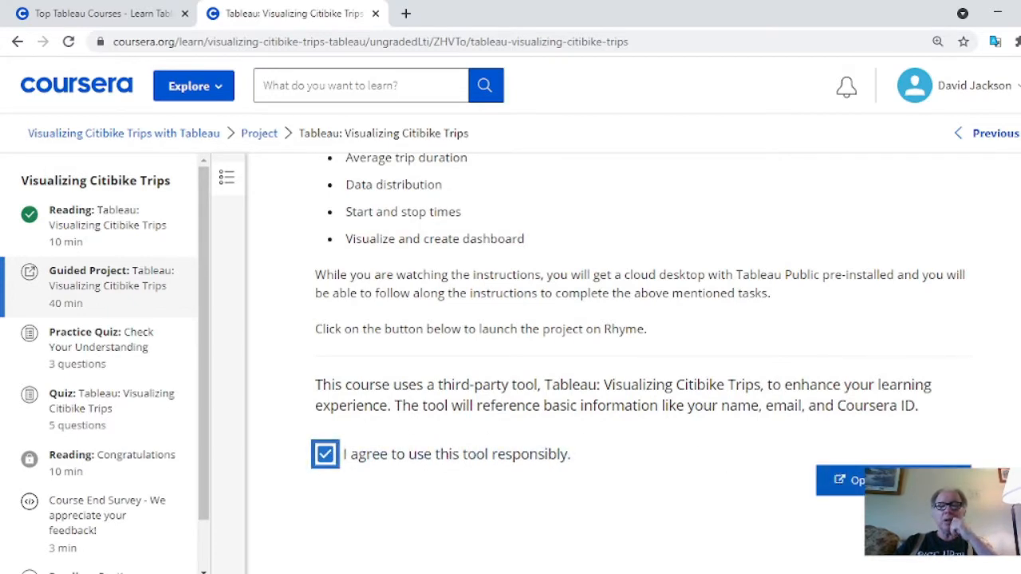
pyautogui.click(847, 481)
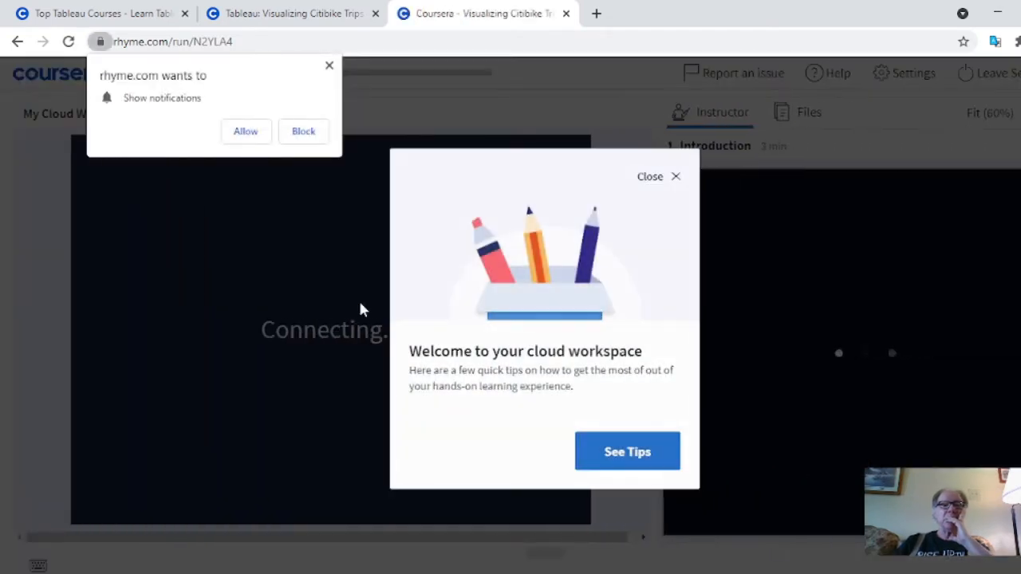
# Dismiss the cloud workspace welcome message and allow rhyme.com to show notifications
pyautogui.click(676, 179)
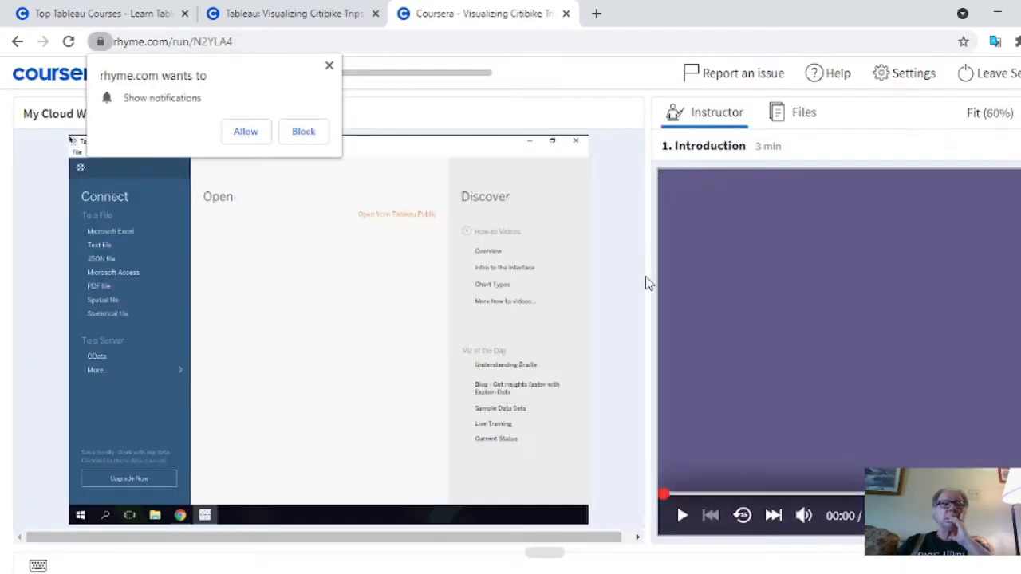
pyautogui.click(246, 131)
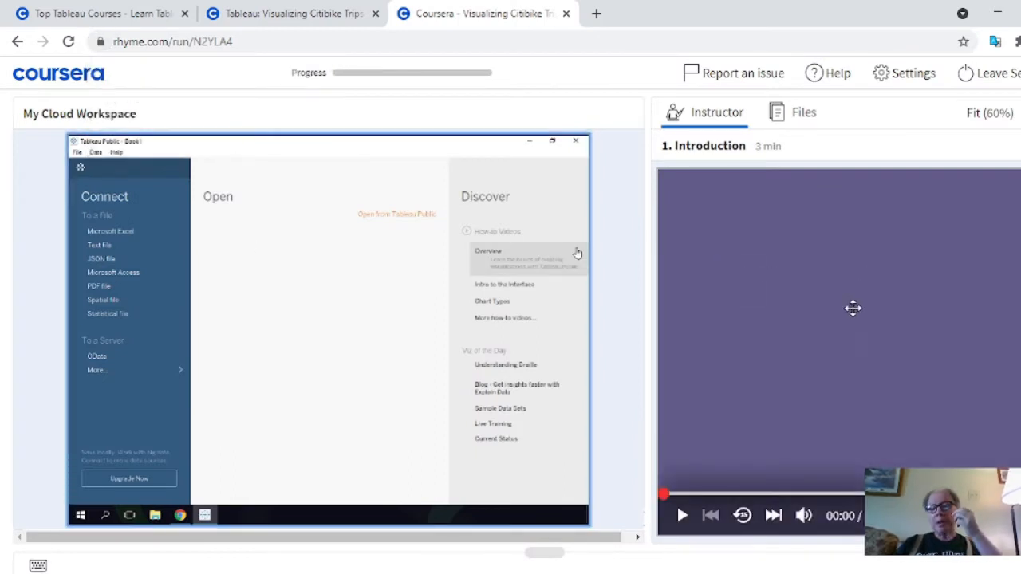
# Play the instructor's Introduction video beside the cloud workspace and dismiss the live caption overlay
pyautogui.click(683, 515)
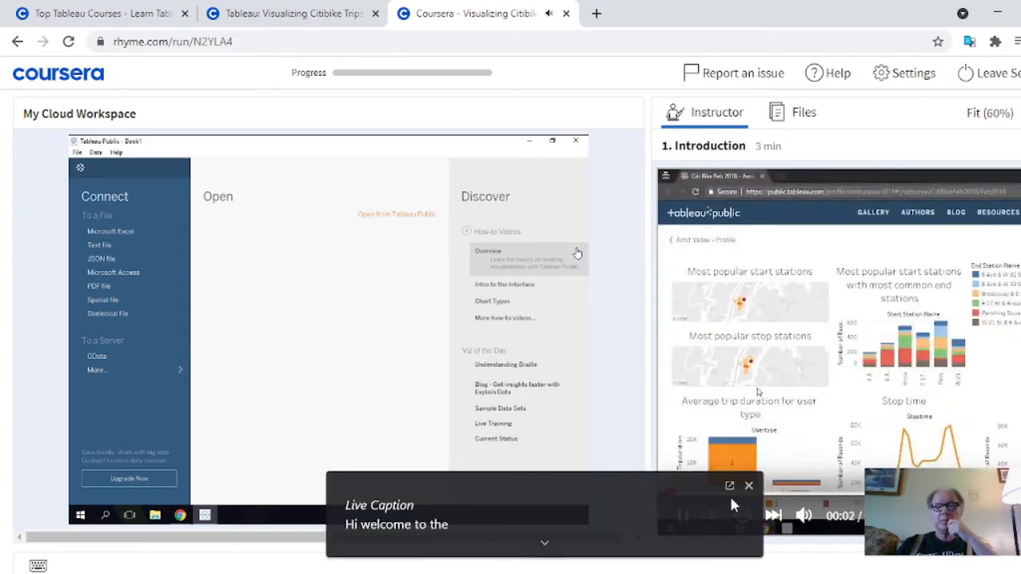
pyautogui.click(749, 486)
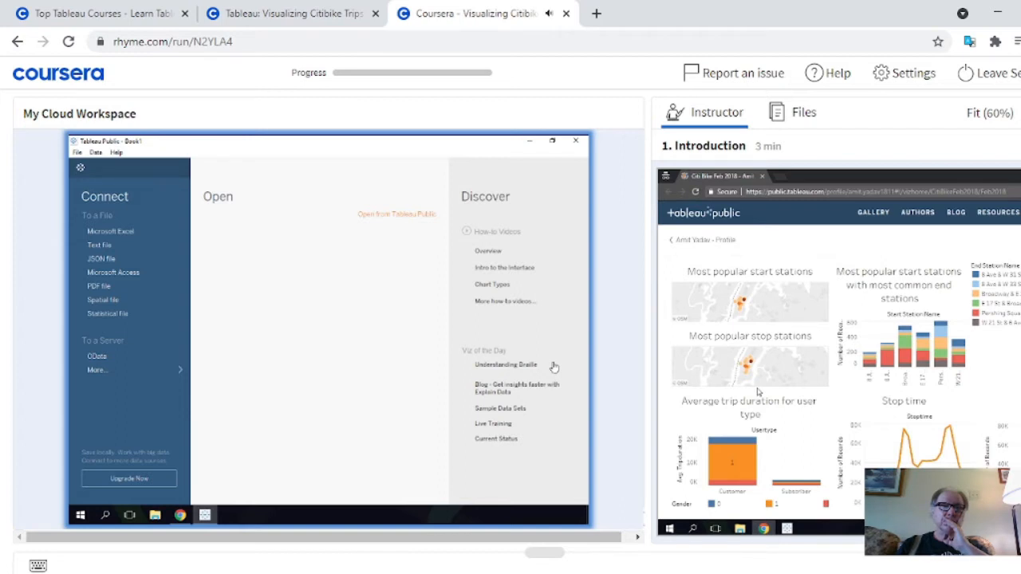
pyautogui.moveTo(817, 398)
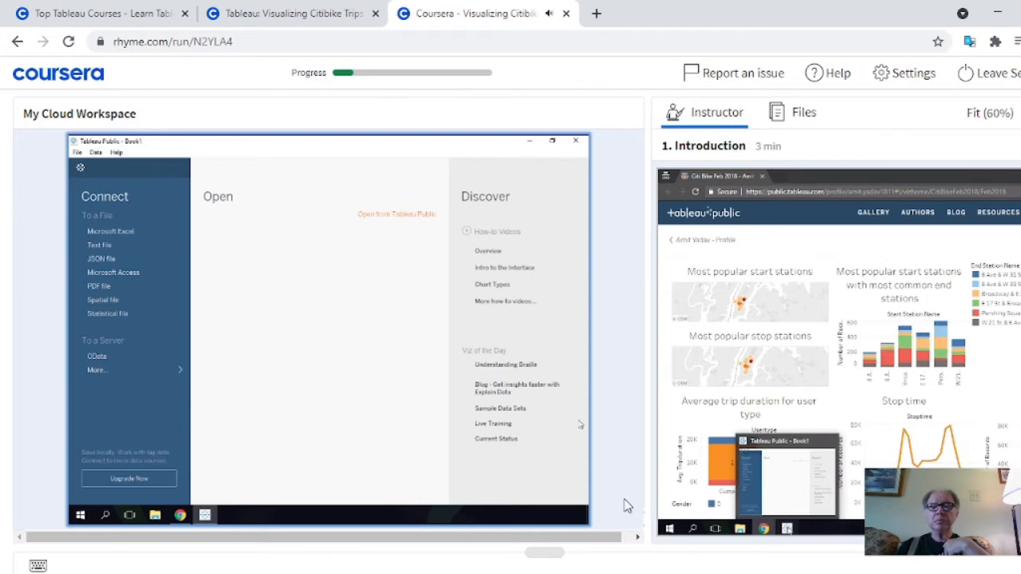
# Pause the Introduction video near its end and resume it to continue to the Importing the Data task
pyautogui.moveTo(681, 349)
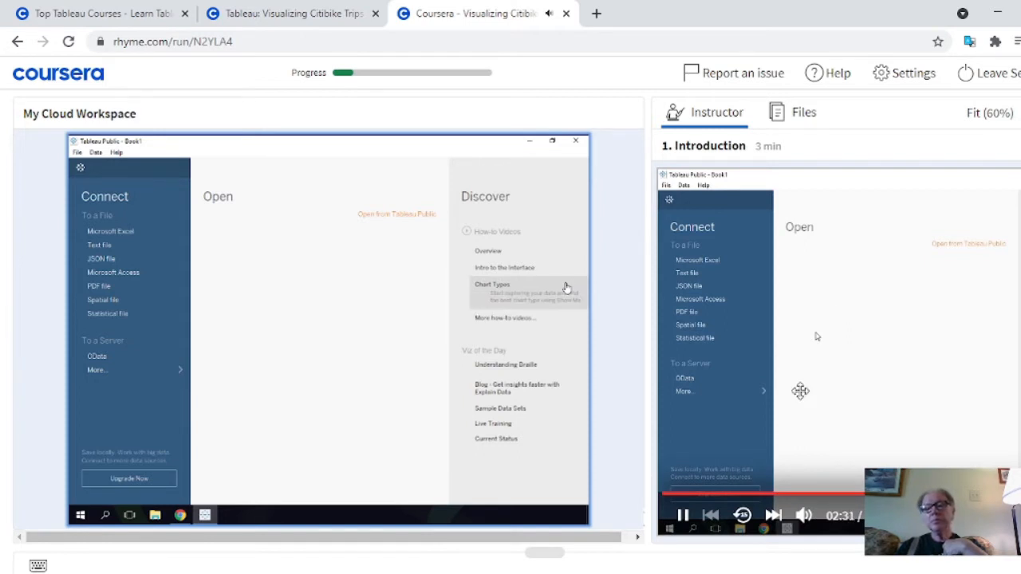
pyautogui.click(684, 516)
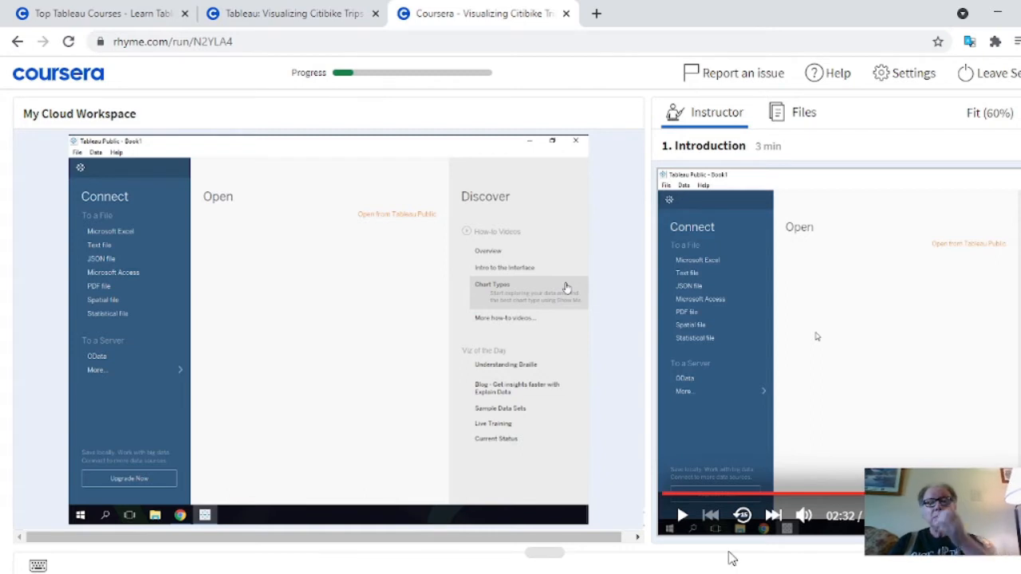
pyautogui.click(681, 516)
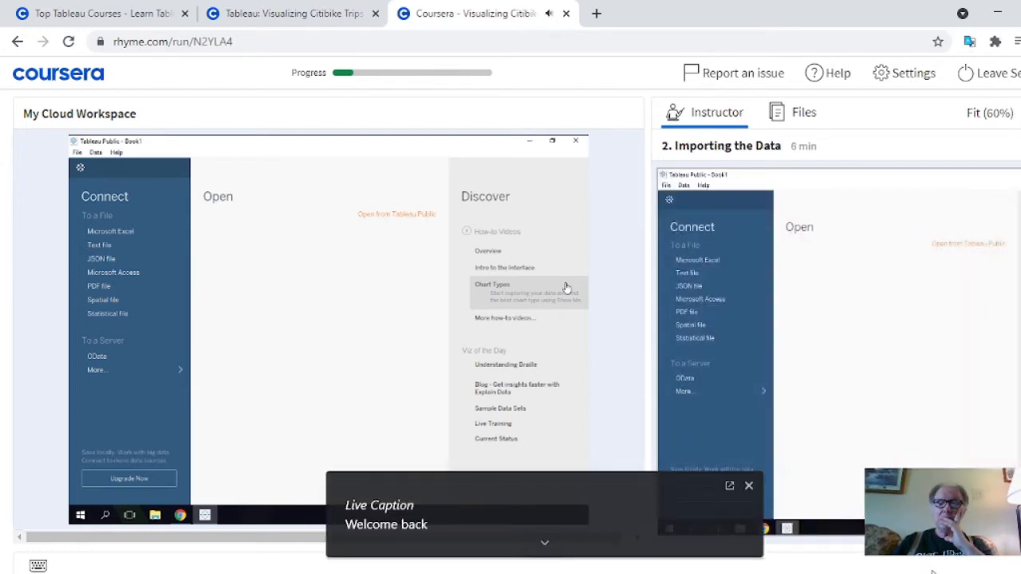
# Dismiss the live caption overlay and play the Importing the Data video, pausing and resuming it along the way
pyautogui.click(749, 486)
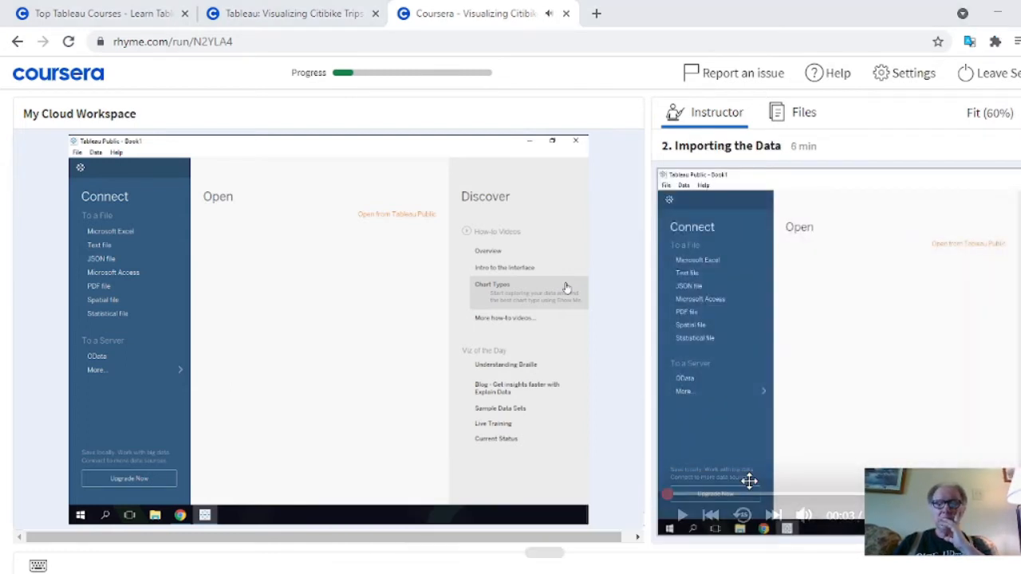
pyautogui.click(684, 515)
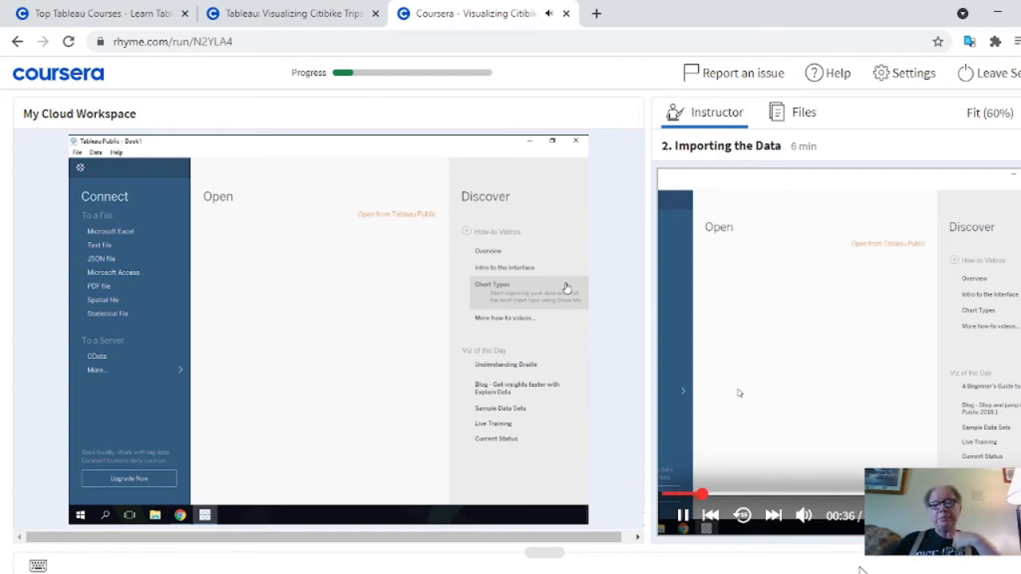
pyautogui.click(687, 525)
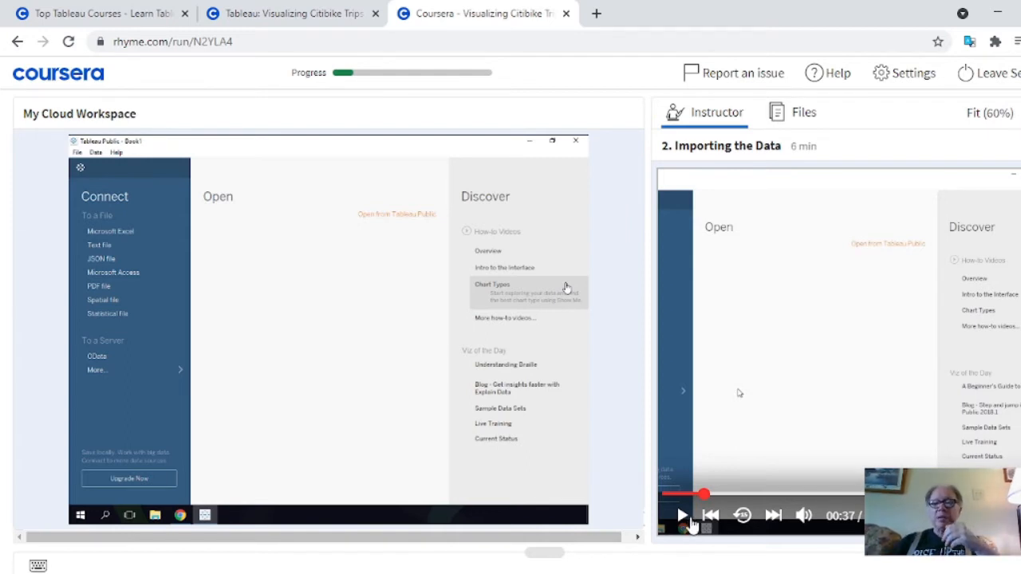
pyautogui.click(683, 517)
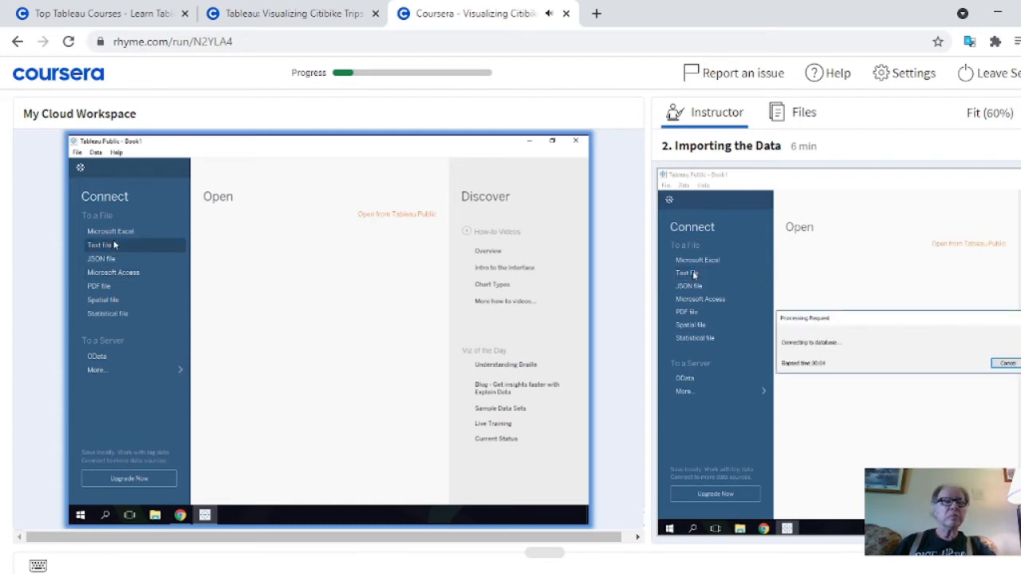
# Connect Tableau Public to the text file 201802-citibike-tripdata.csv in the Data folder on the Desktop
pyautogui.click(161, 247)
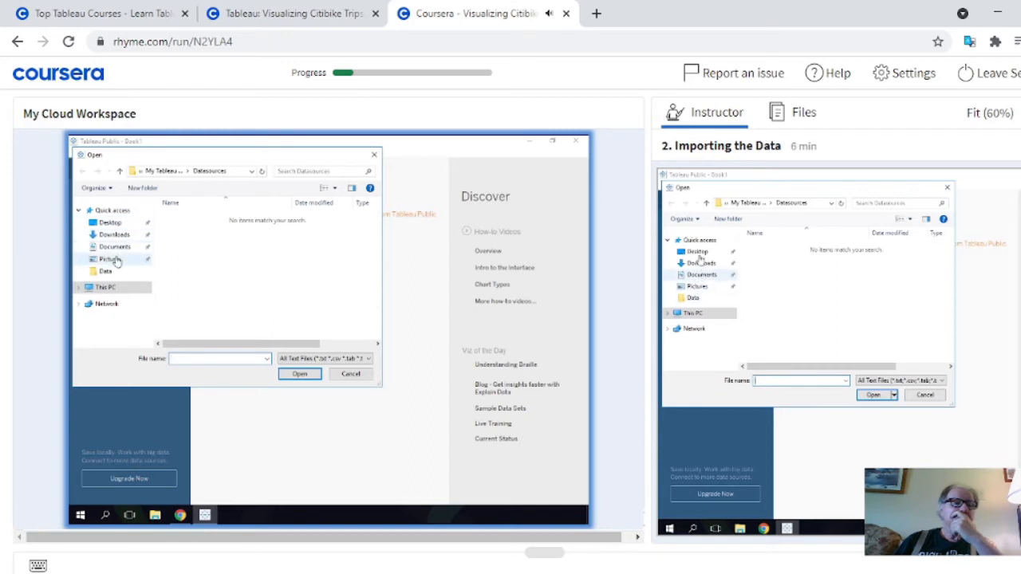
pyautogui.click(111, 226)
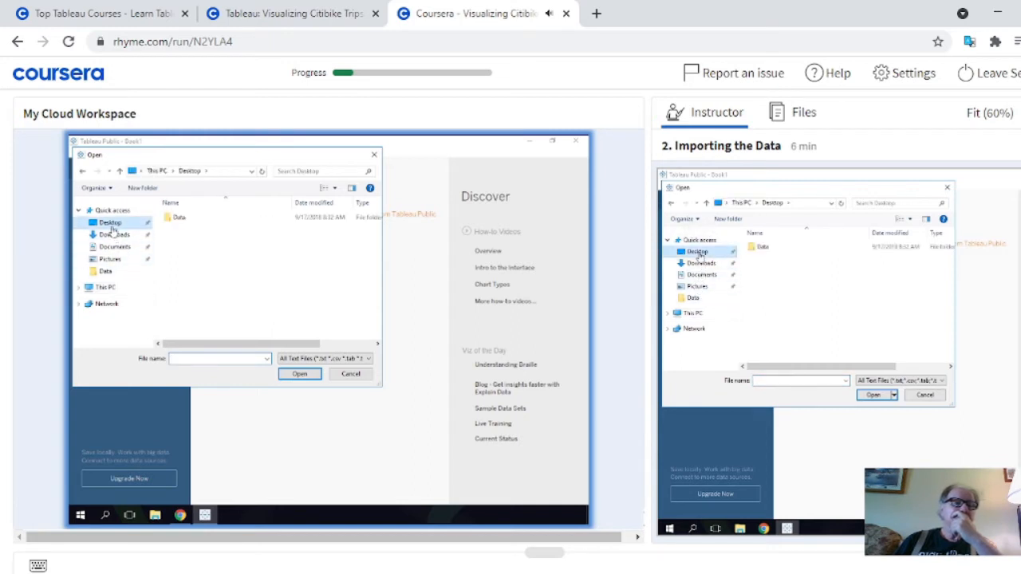
pyautogui.doubleClick(182, 218)
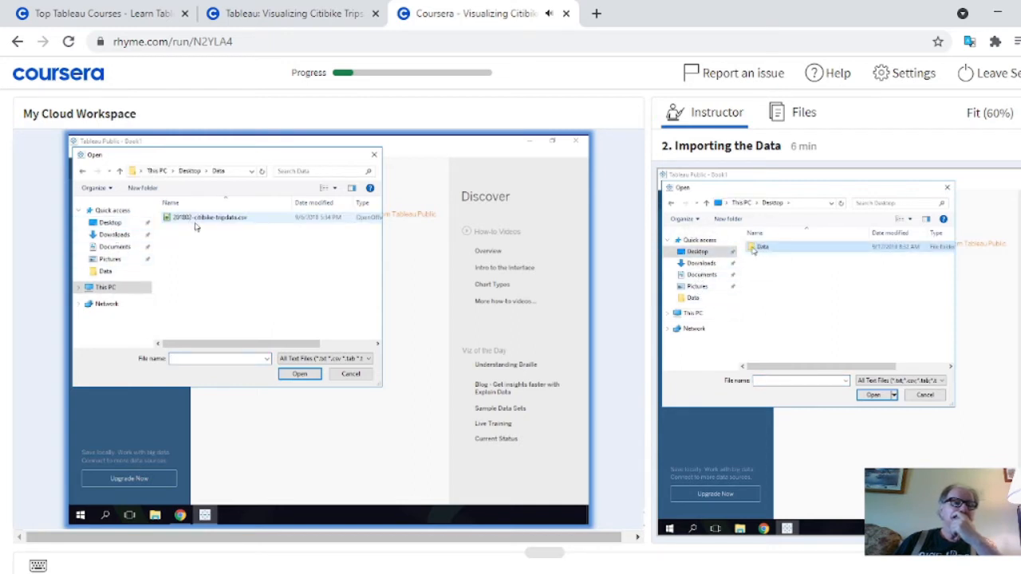
pyautogui.click(196, 220)
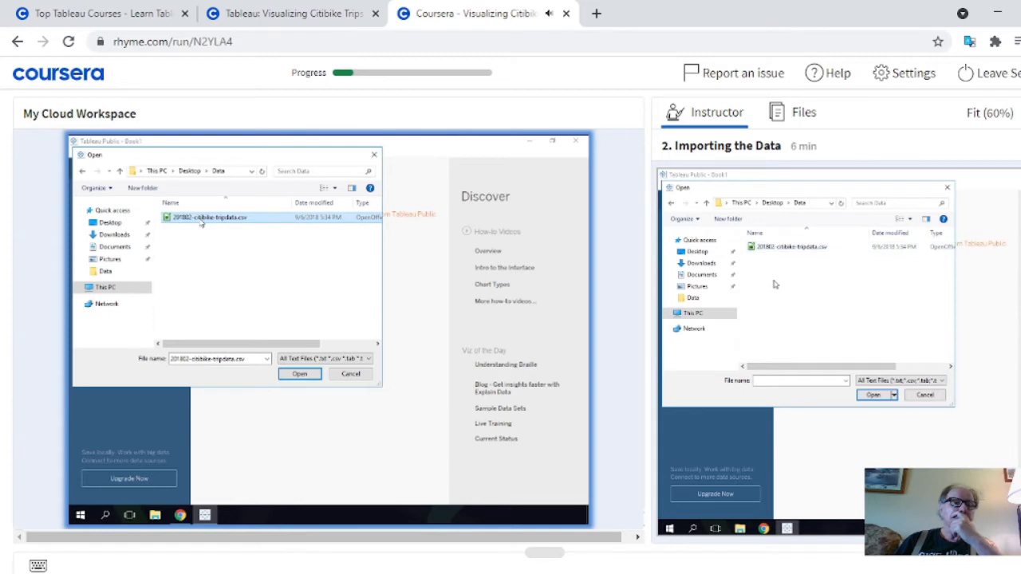
pyautogui.click(300, 375)
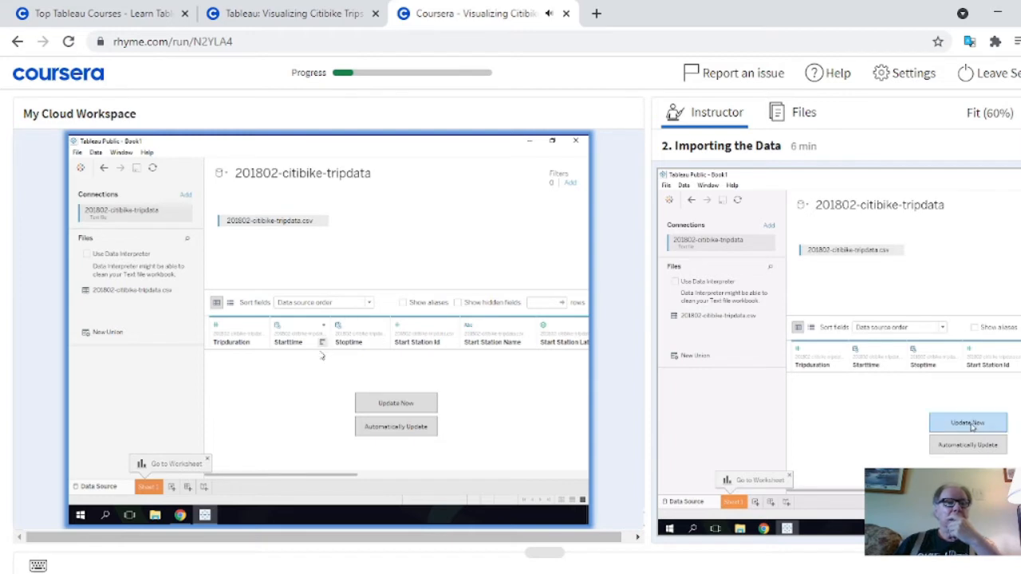
# Load the data preview for the Citibike trip file and look across all its columns
pyautogui.click(394, 404)
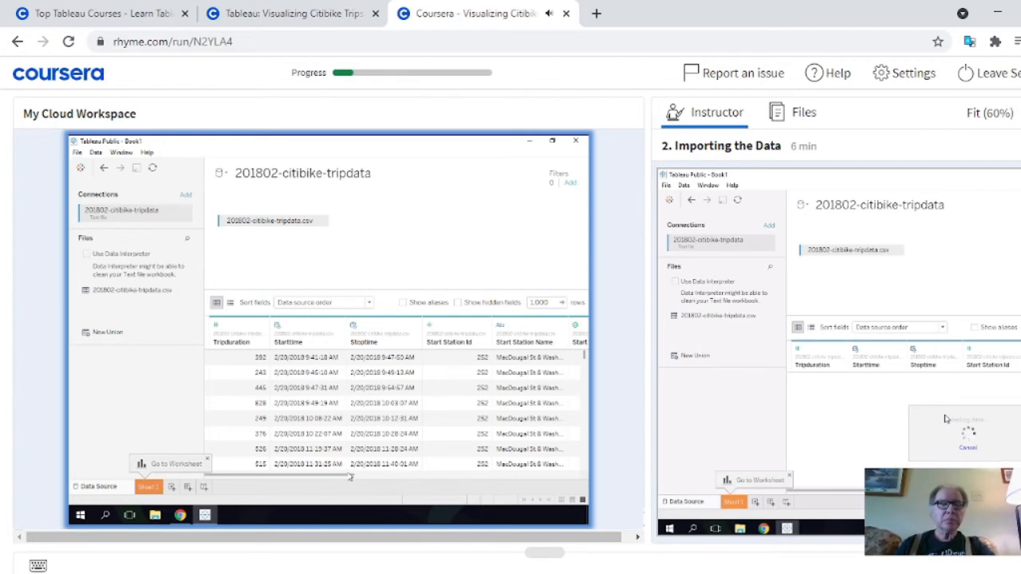
pyautogui.moveTo(349, 476); pyautogui.dragTo(572, 472)
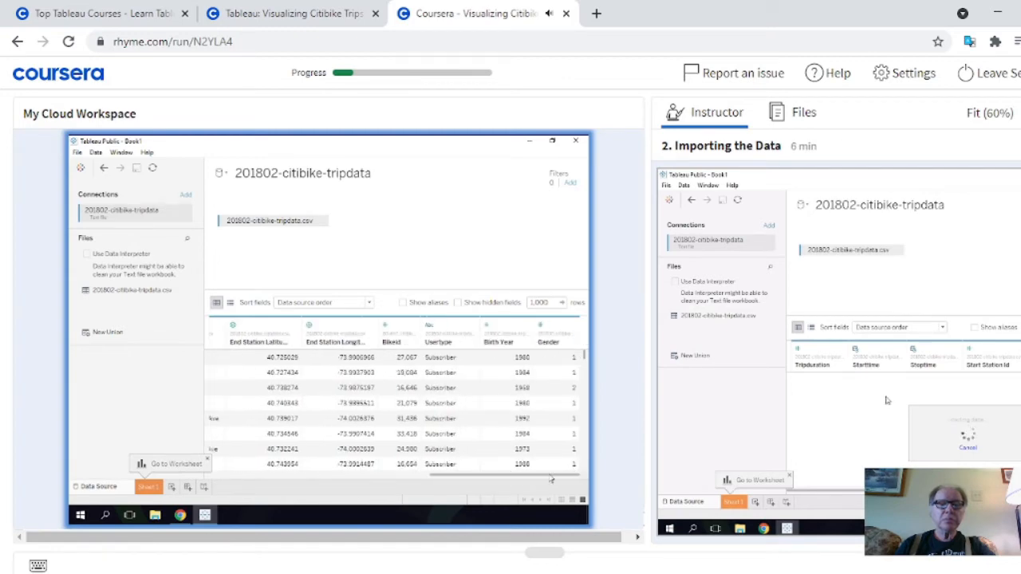
pyautogui.moveTo(509, 477); pyautogui.dragTo(263, 472)
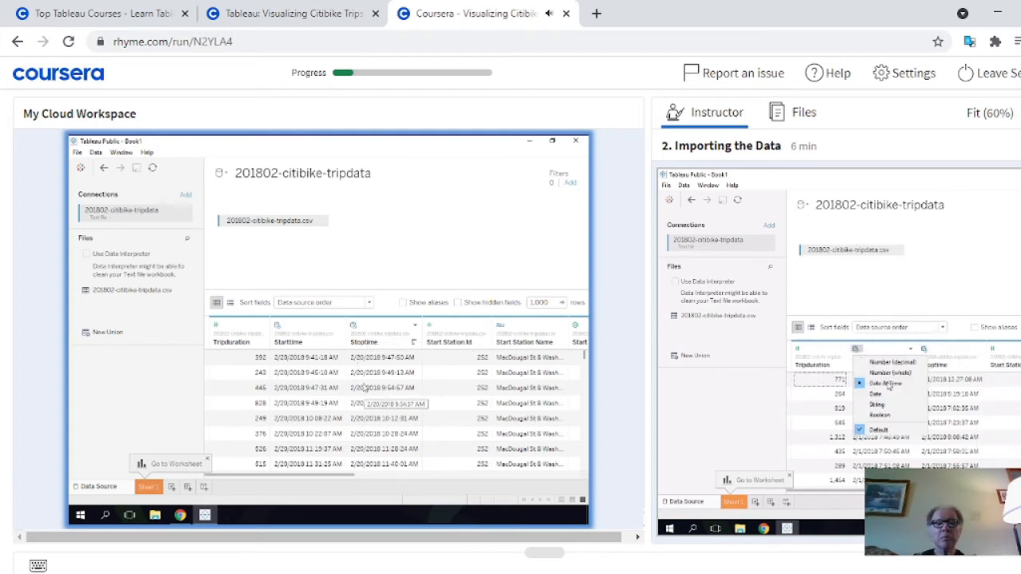
# Check the data type options of the Stoptime column and review the remaining columns of the trip data
pyautogui.click(414, 326)
pyautogui.click(416, 329)
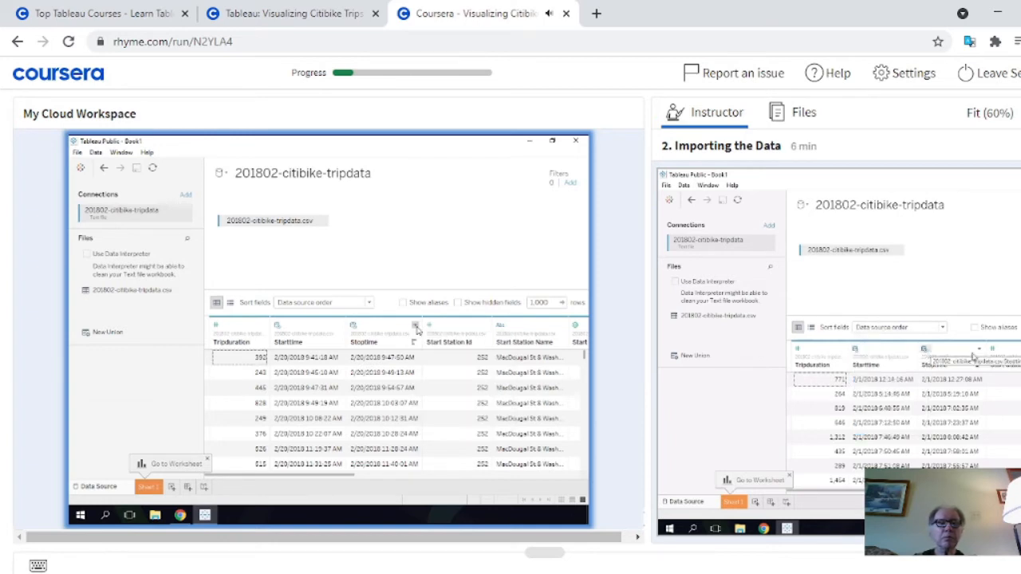
pyautogui.click(353, 328)
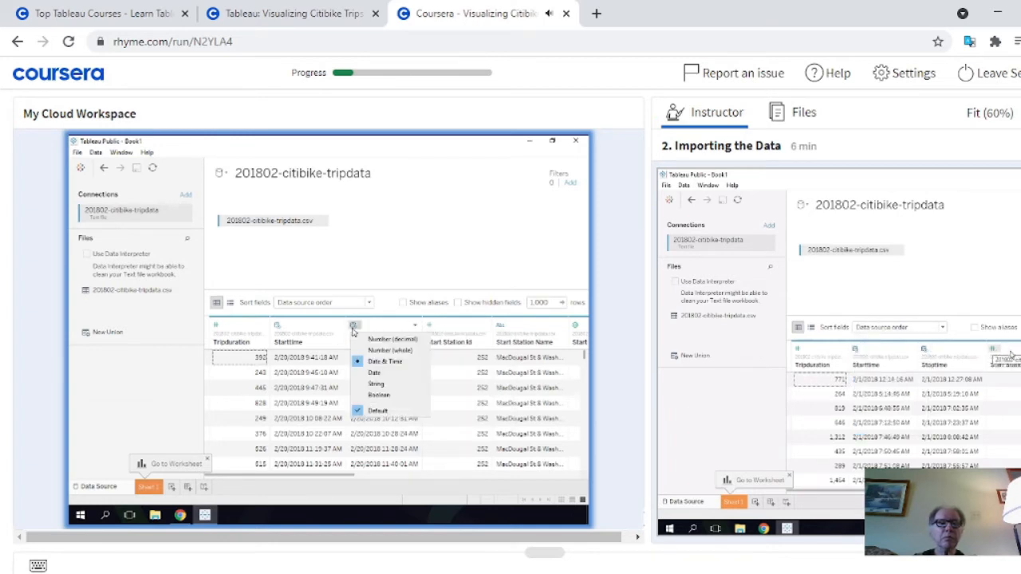
pyautogui.click(352, 329)
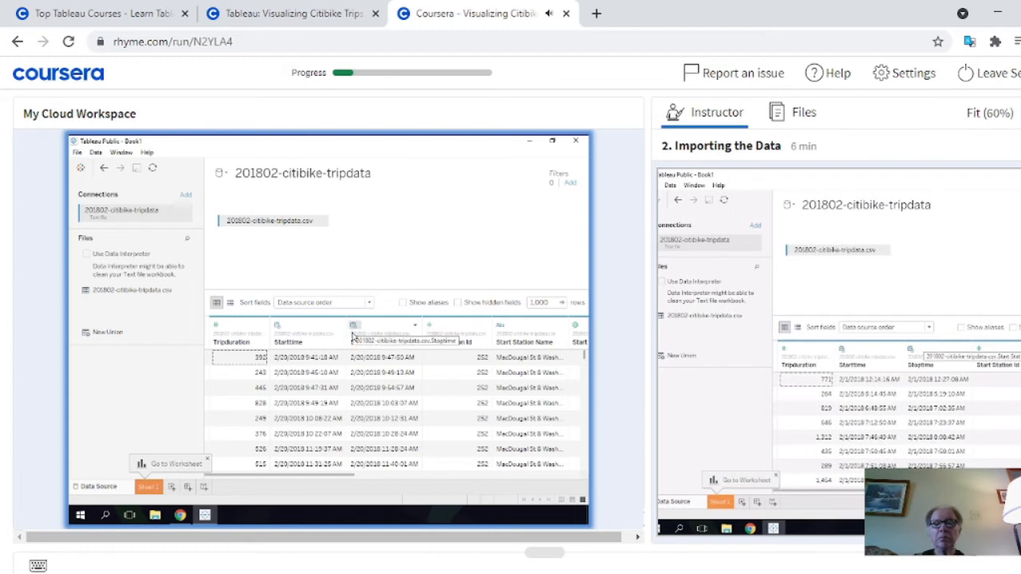
pyautogui.moveTo(349, 480); pyautogui.dragTo(599, 489)
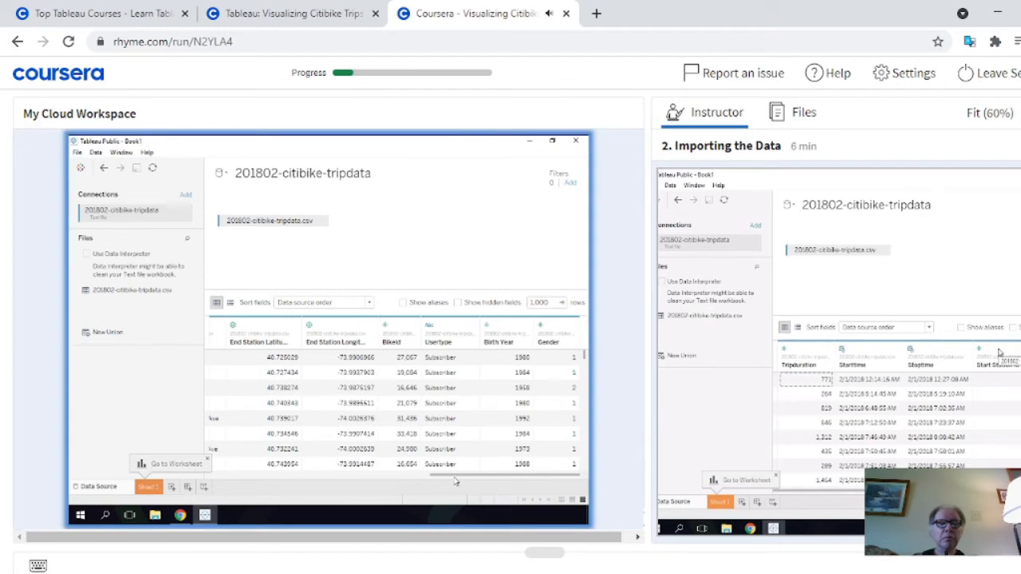
pyautogui.moveTo(455, 481); pyautogui.dragTo(218, 477)
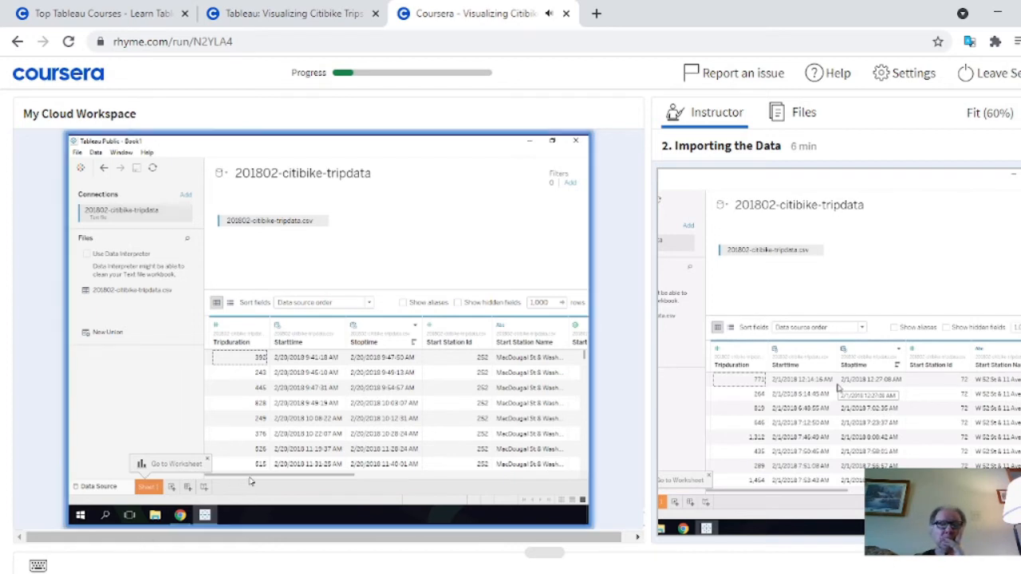
# Open Sheet 1 in a widened workspace pane and move the Gender field from Measures to Dimensions
pyautogui.moveTo(650, 452); pyautogui.dragTo(691, 452)
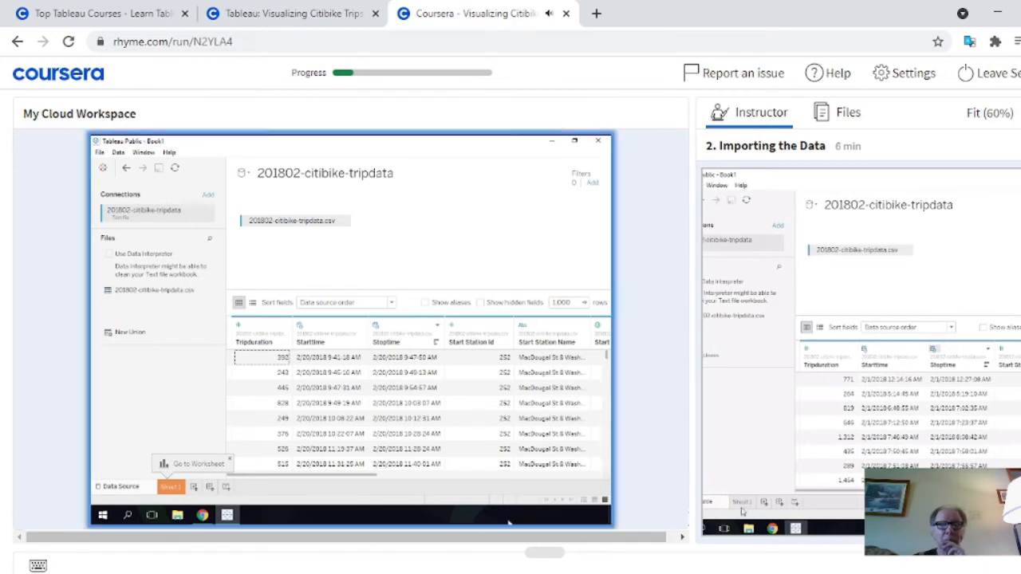
pyautogui.click(163, 487)
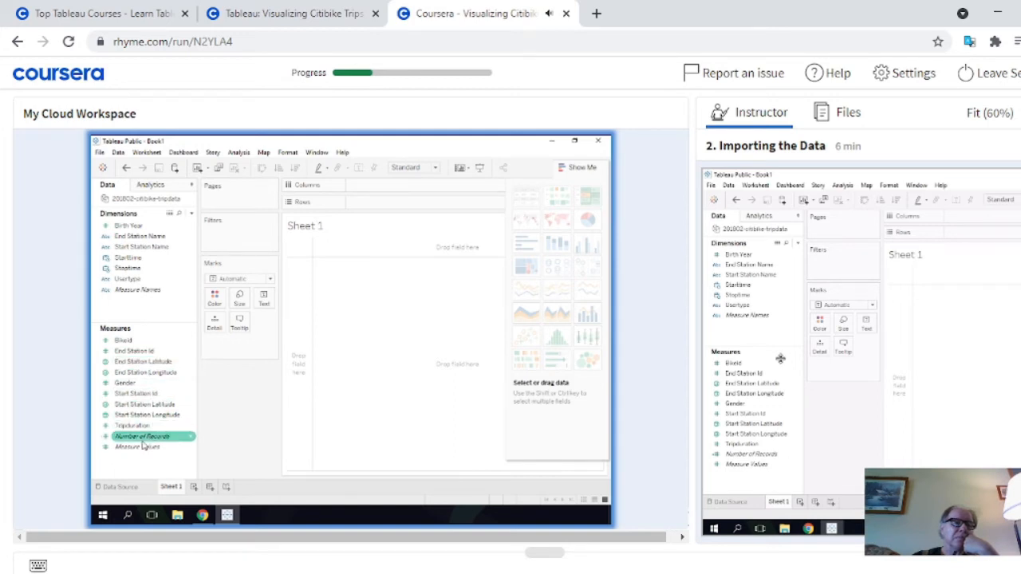
pyautogui.click(191, 384)
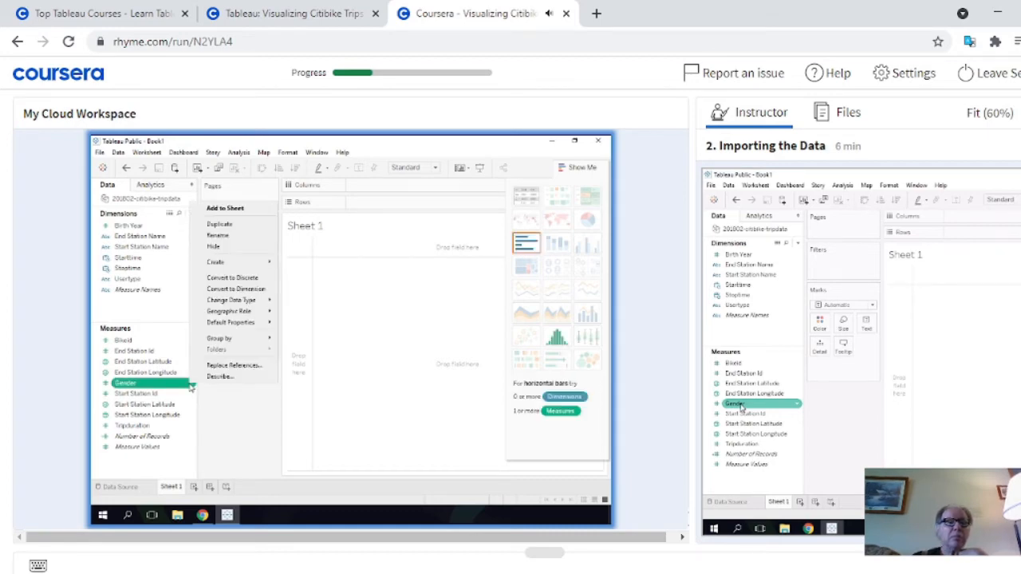
pyautogui.click(191, 385)
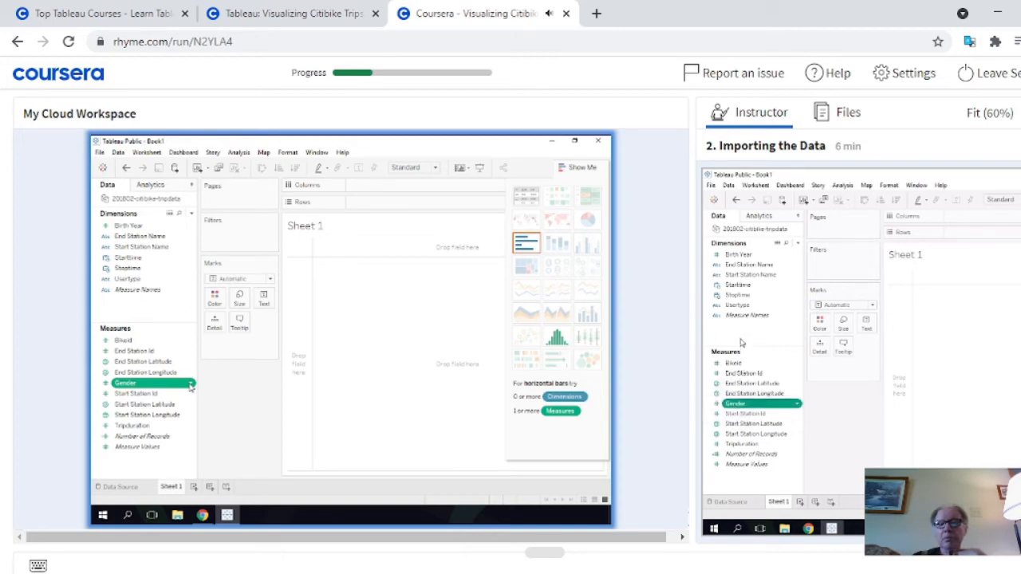
pyautogui.moveTo(174, 386); pyautogui.dragTo(158, 305)
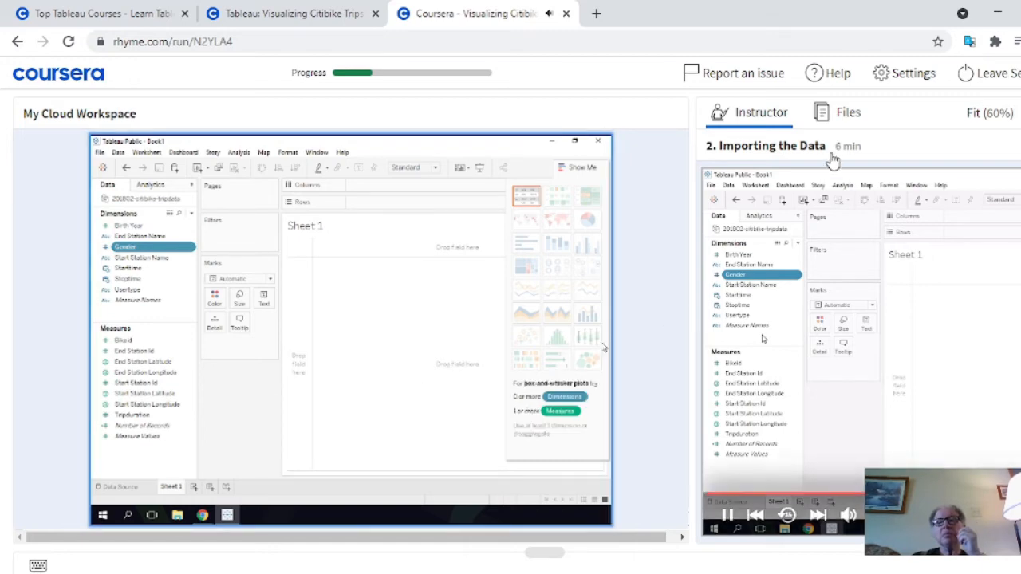
# Download 201802-citibike-tripdata.csv from the Data folder on the cloud workspace's Desktop
pyautogui.click(842, 126)
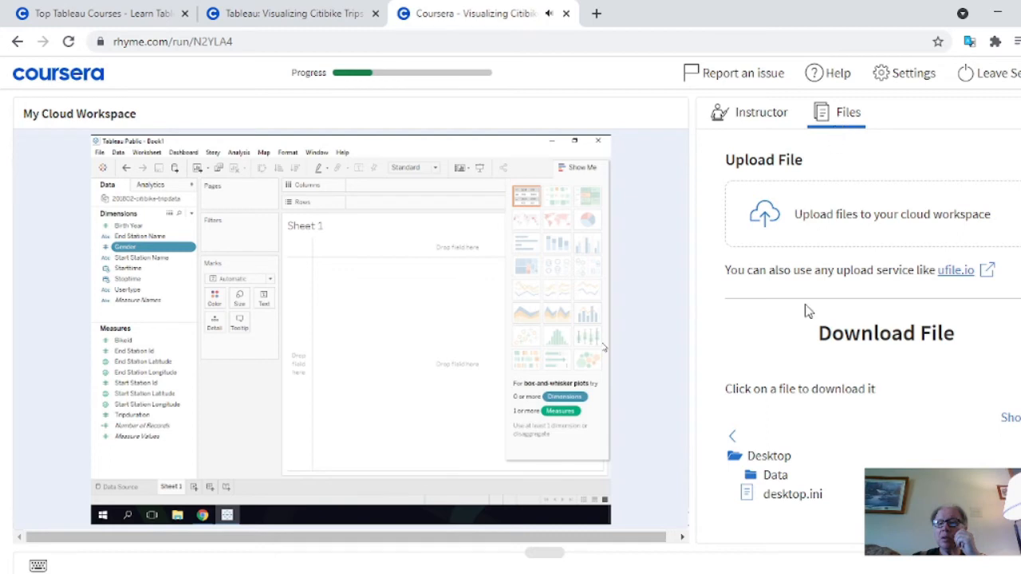
pyautogui.click(772, 477)
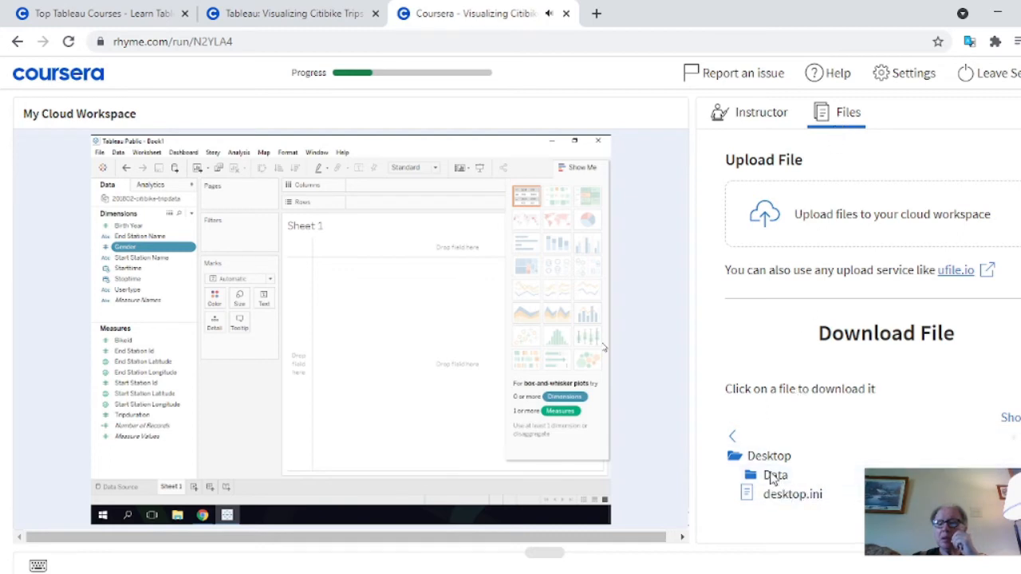
pyautogui.click(821, 481)
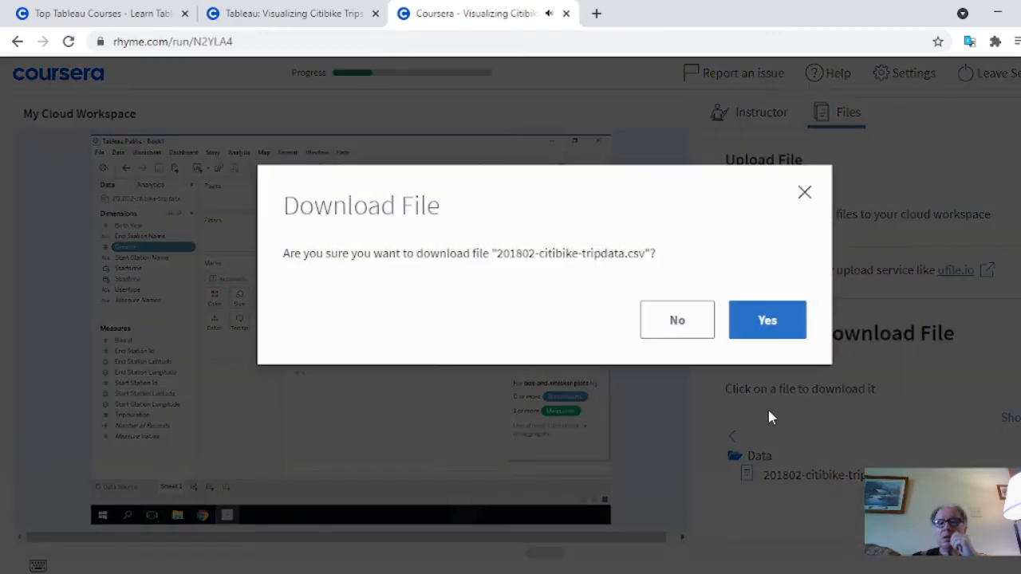
pyautogui.click(762, 321)
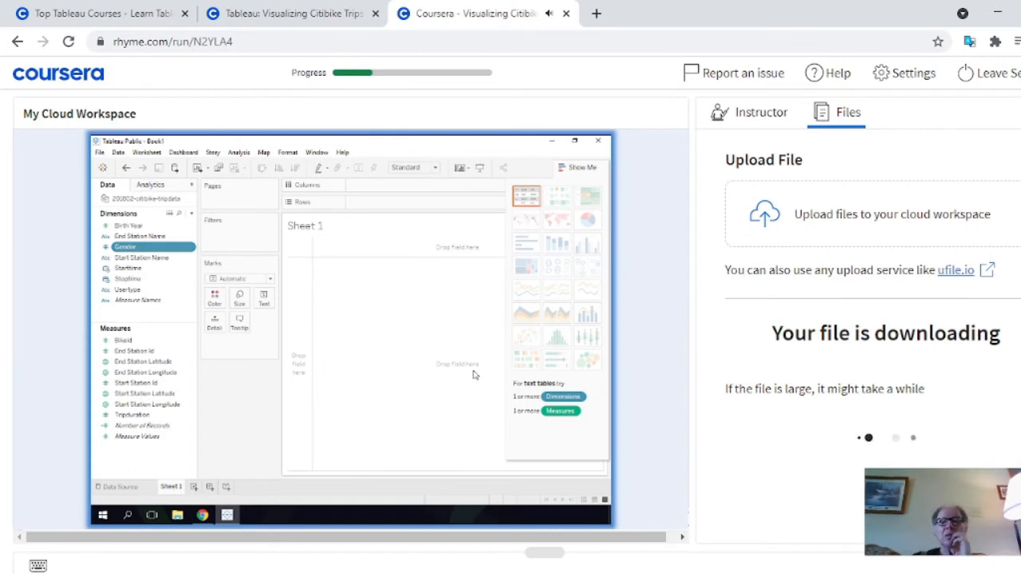
# Widen the workspace pane, return to the instructor video for Most Popular End Stations, and dismiss the live caption overlay
pyautogui.moveTo(692, 372); pyautogui.dragTo(737, 375)
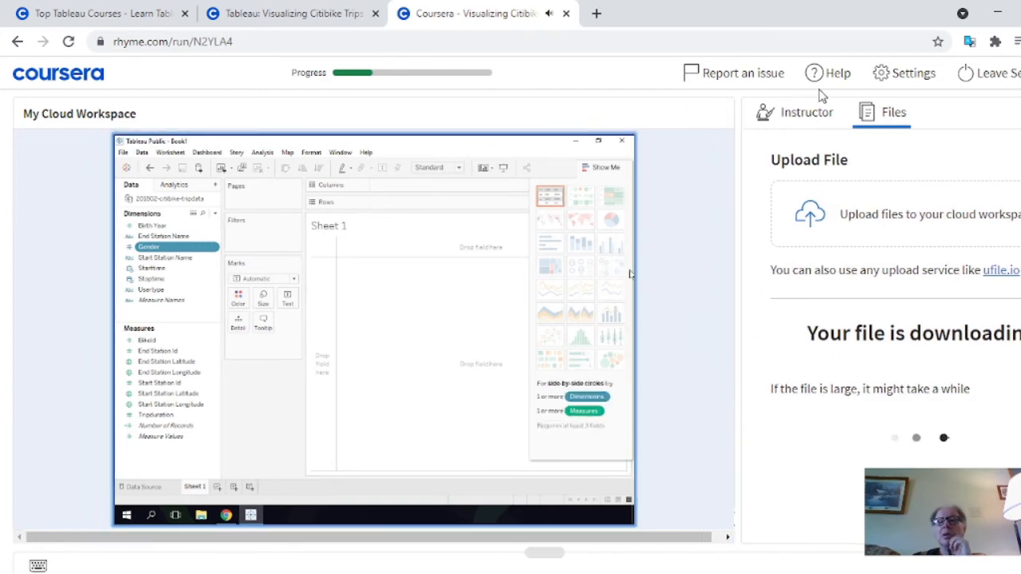
pyautogui.click(809, 116)
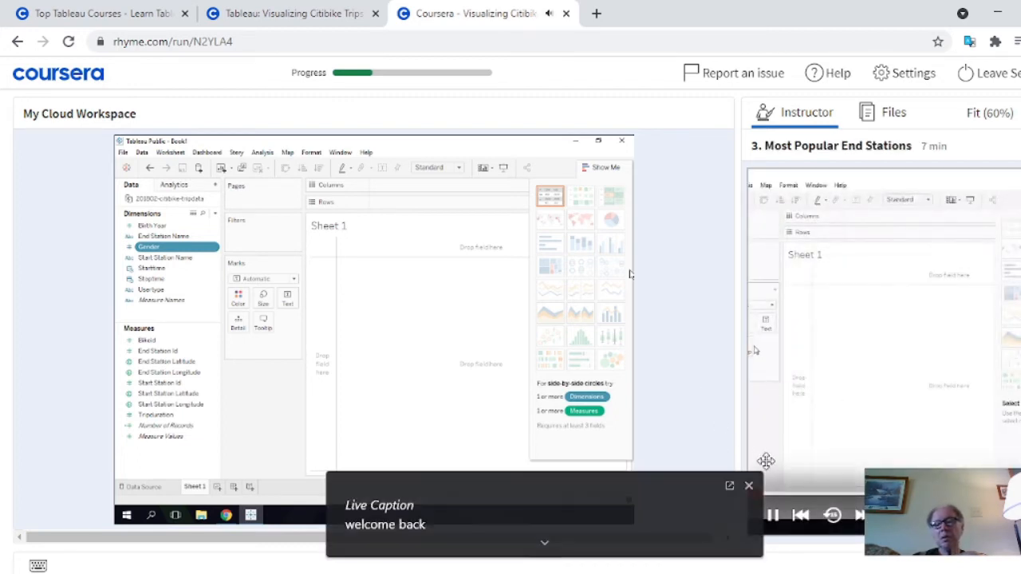
pyautogui.click(748, 485)
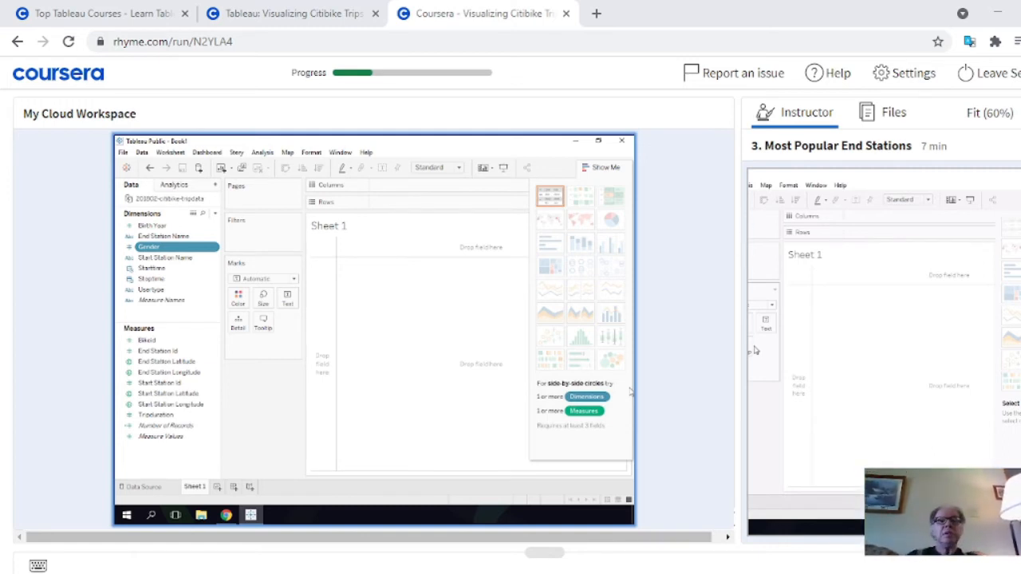
# Enlarge the browser page zoom to 150% so the cloud workspace is easier to read
pyautogui.click(1020, 41)
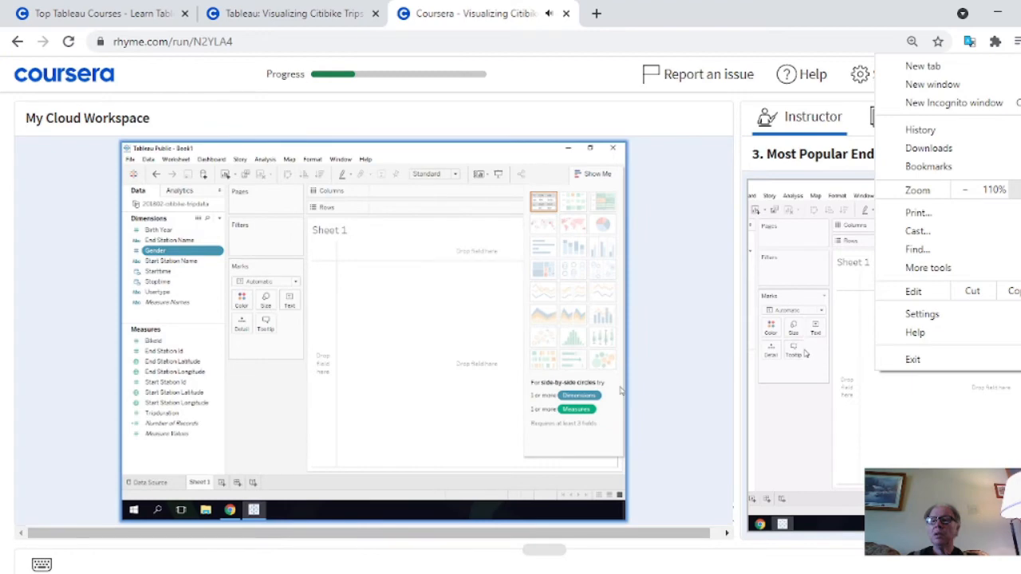
pyautogui.click(1020, 190)
pyautogui.click(1020, 190)
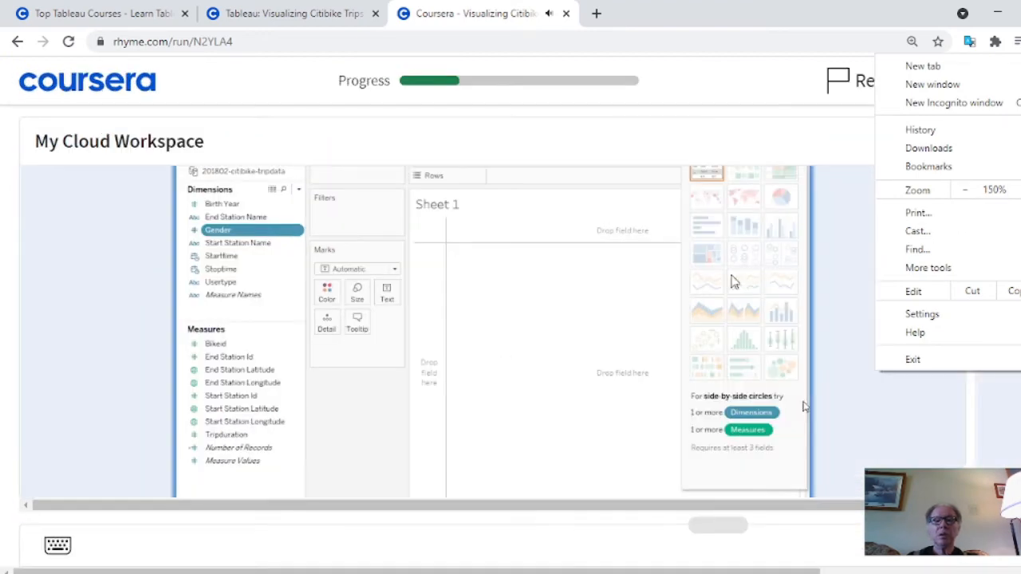
pyautogui.click(655, 282)
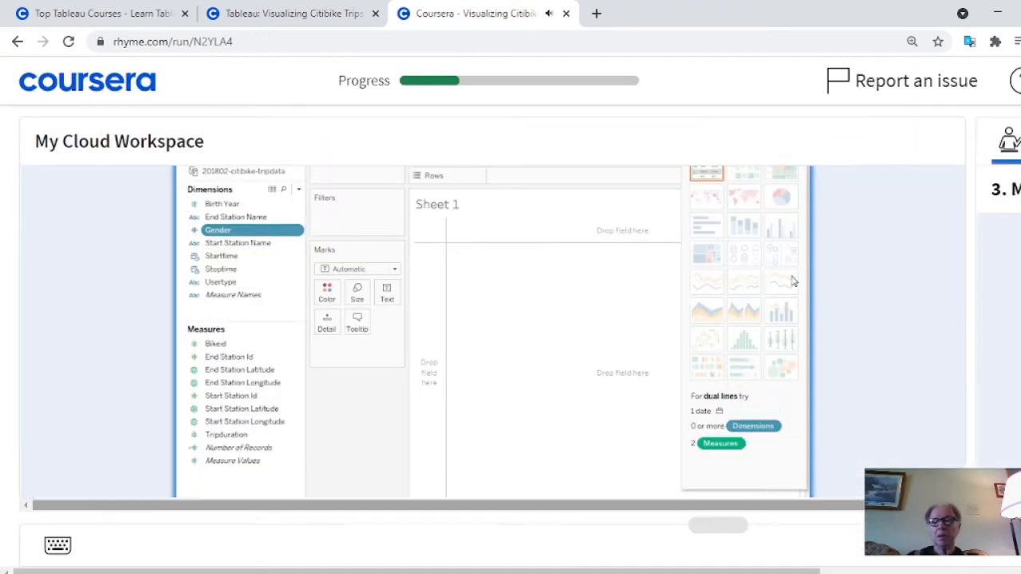
# Reduce the browser page zoom from 150% back to 100% so the whole Tableau window fits in the workspace
pyautogui.moveTo(874, 505); pyautogui.dragTo(890, 505)
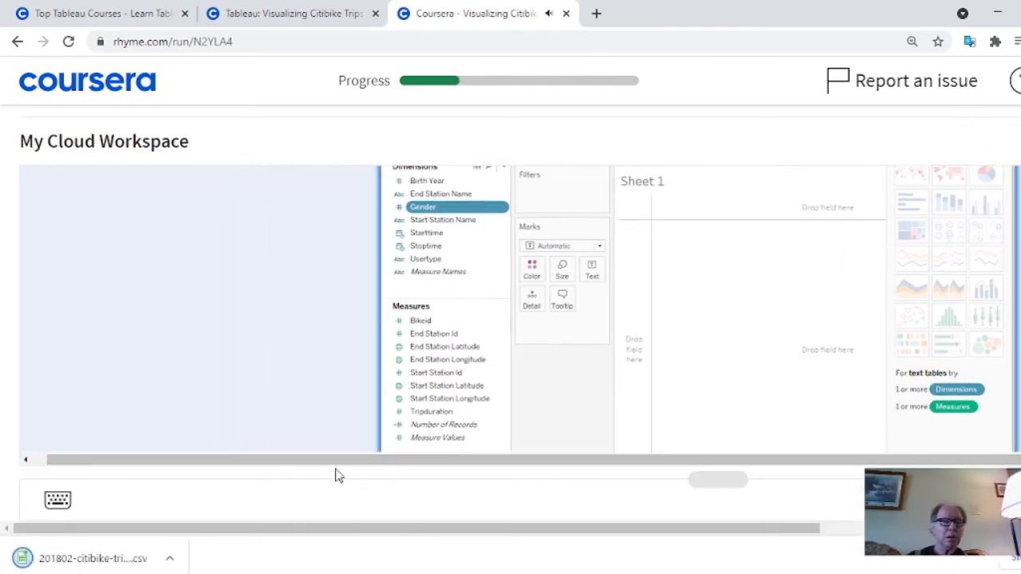
pyautogui.moveTo(292, 465); pyautogui.dragTo(216, 465)
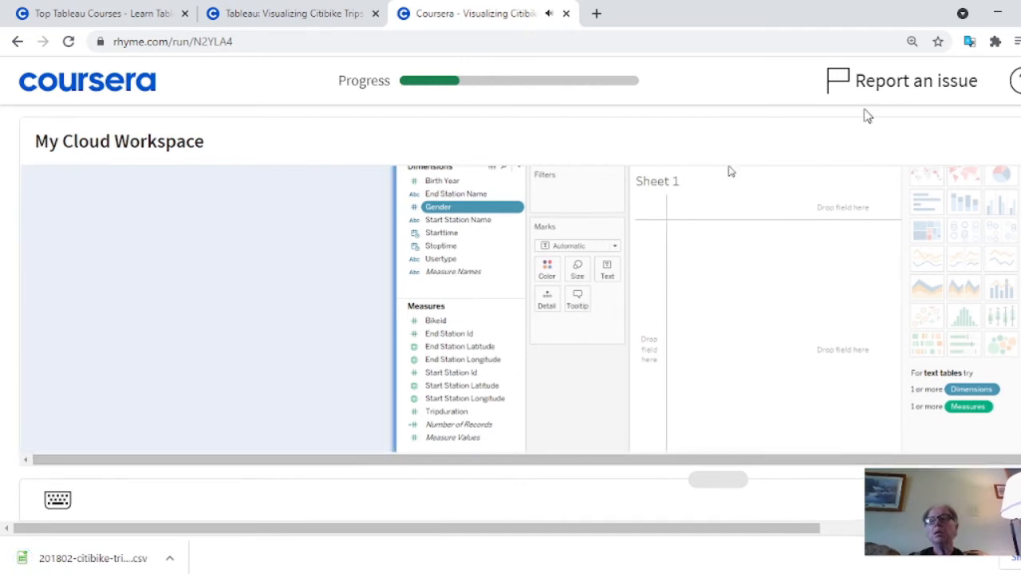
pyautogui.click(1015, 41)
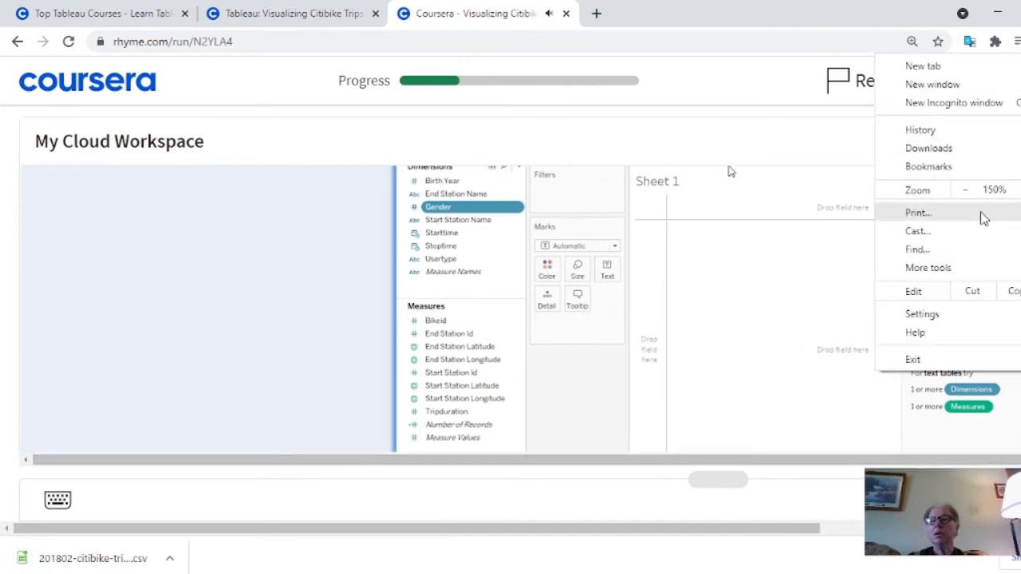
pyautogui.click(965, 189)
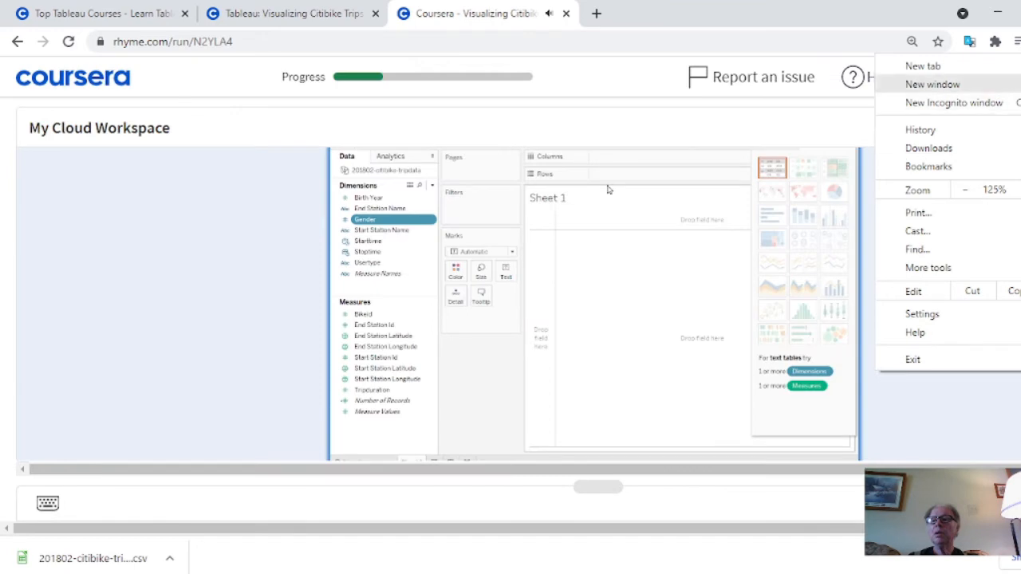
pyautogui.click(972, 193)
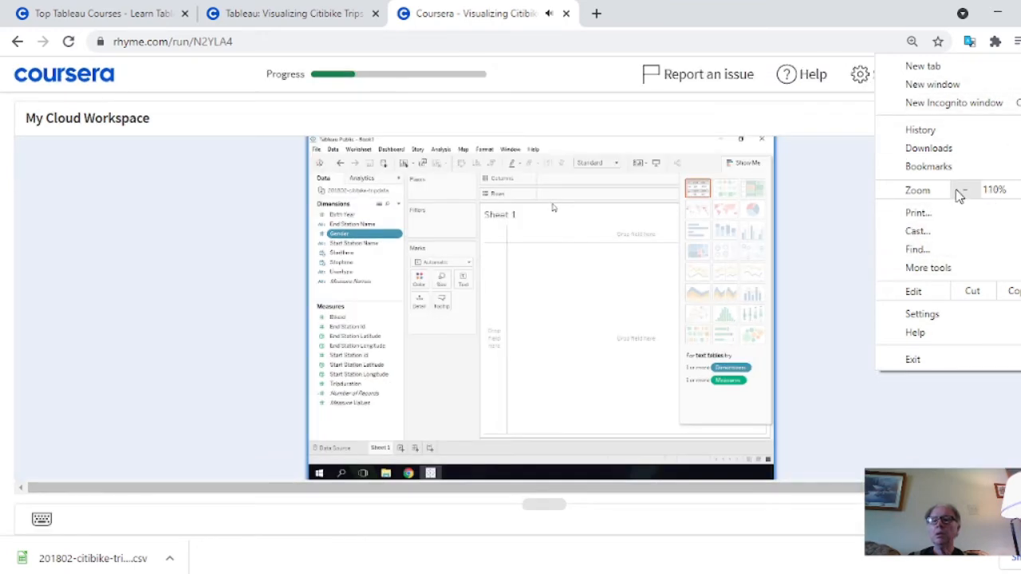
pyautogui.click(964, 193)
pyautogui.click(878, 390)
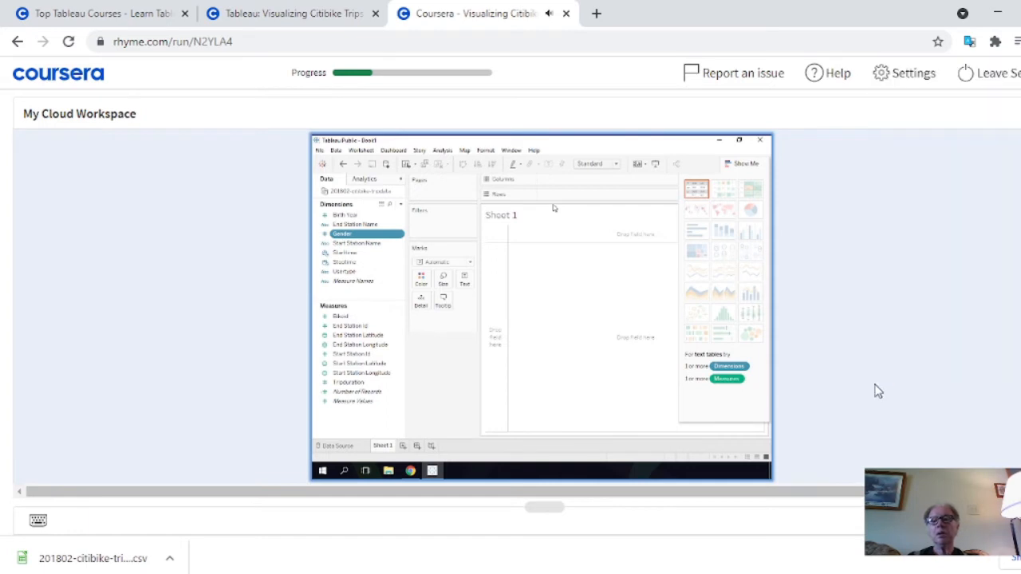
# Narrow the workspace pane so the instructor video shows beside it, and dismiss the browser's downloads bar
pyautogui.moveTo(472, 490); pyautogui.dragTo(575, 498)
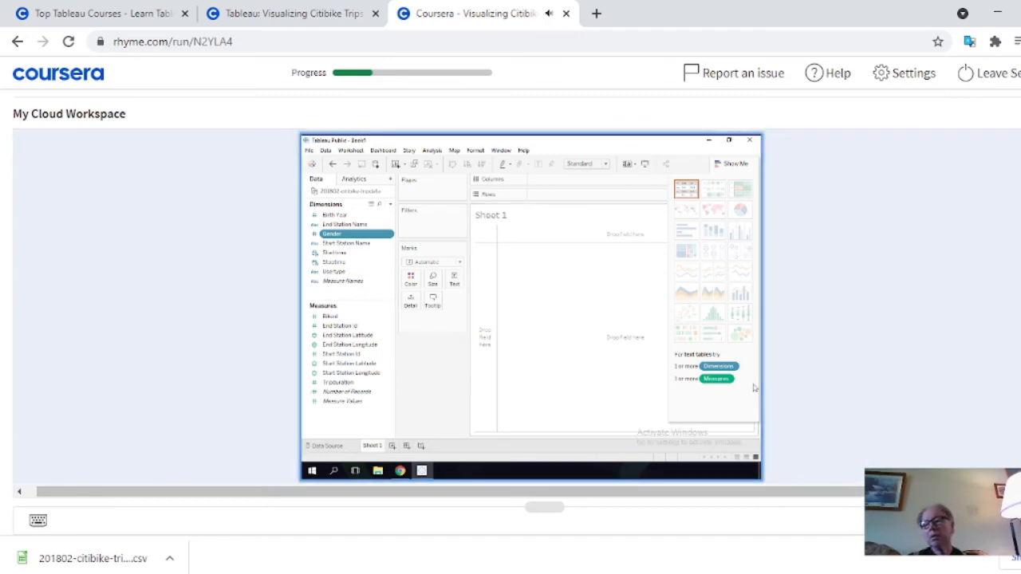
pyautogui.moveTo(757, 372)
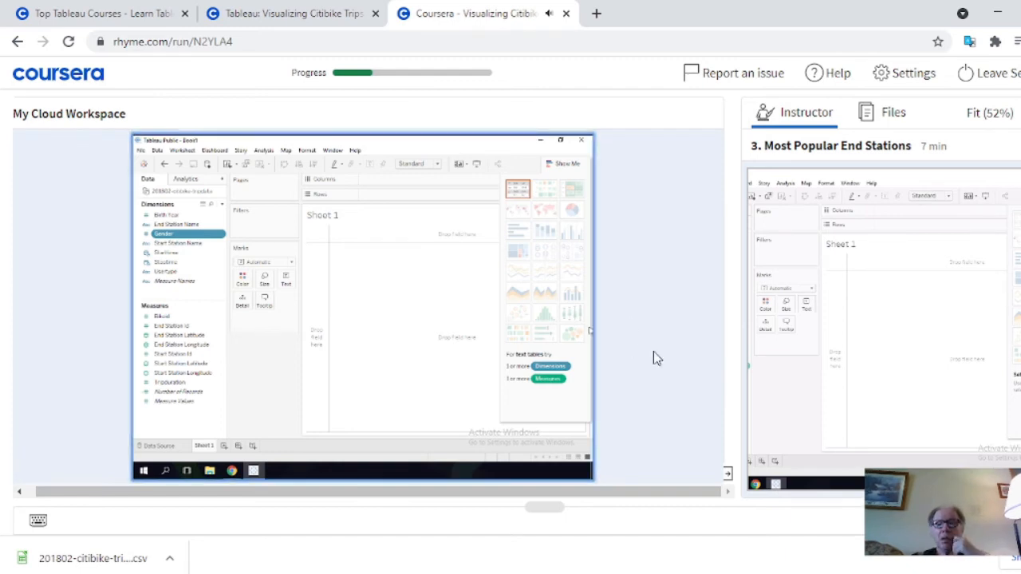
pyautogui.moveTo(734, 339); pyautogui.dragTo(702, 342)
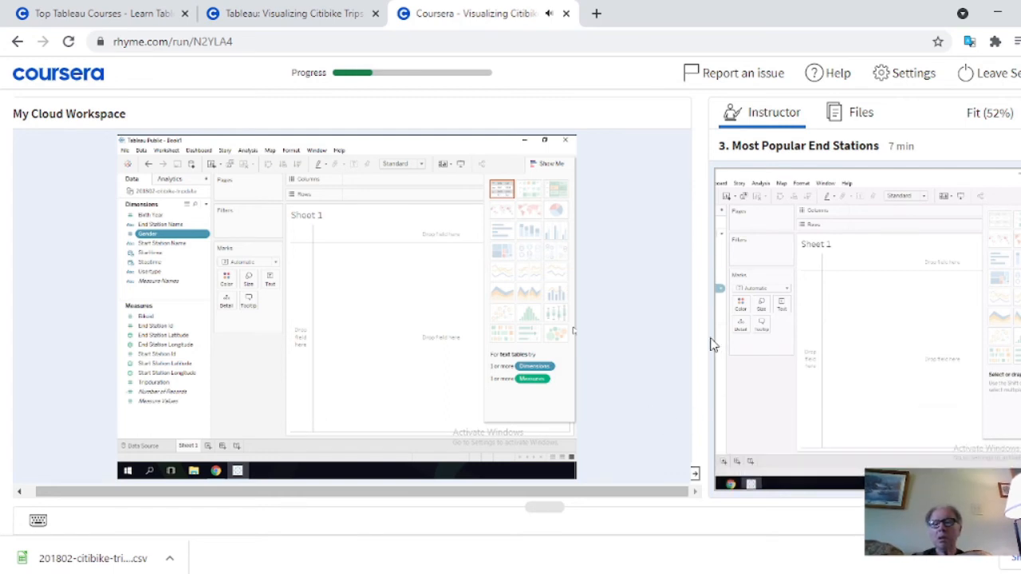
pyautogui.moveTo(704, 337); pyautogui.dragTo(609, 357)
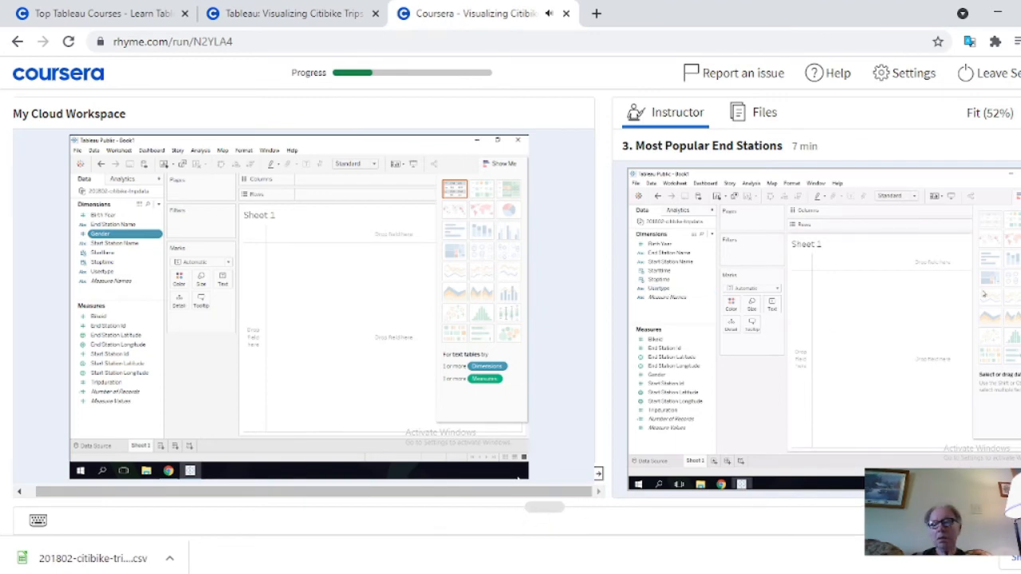
pyautogui.click(1020, 559)
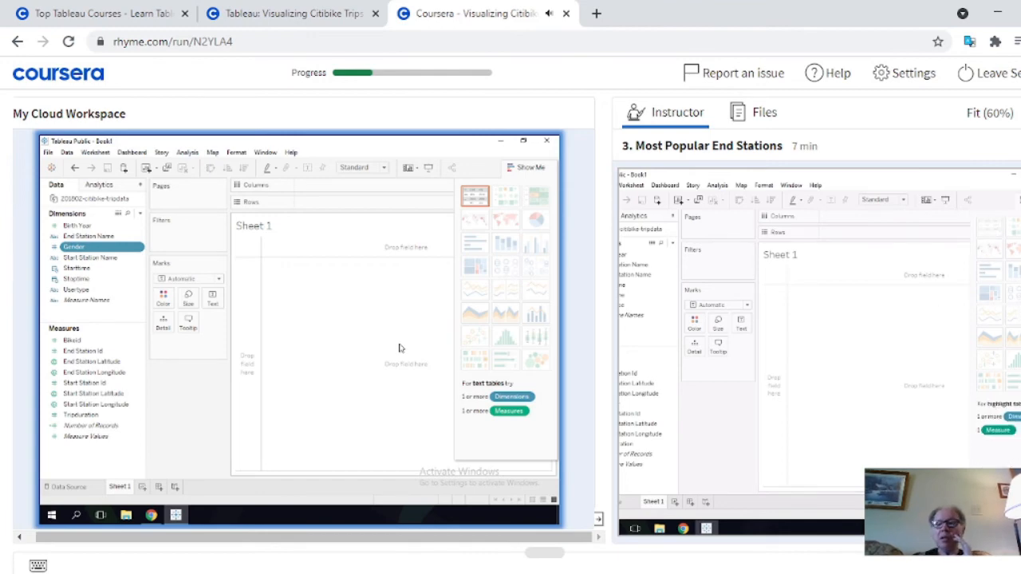
# Collapse Show Me, then place End Station Latitude on Rows and End Station Longitude on Columns to map the stations
pyautogui.click(530, 167)
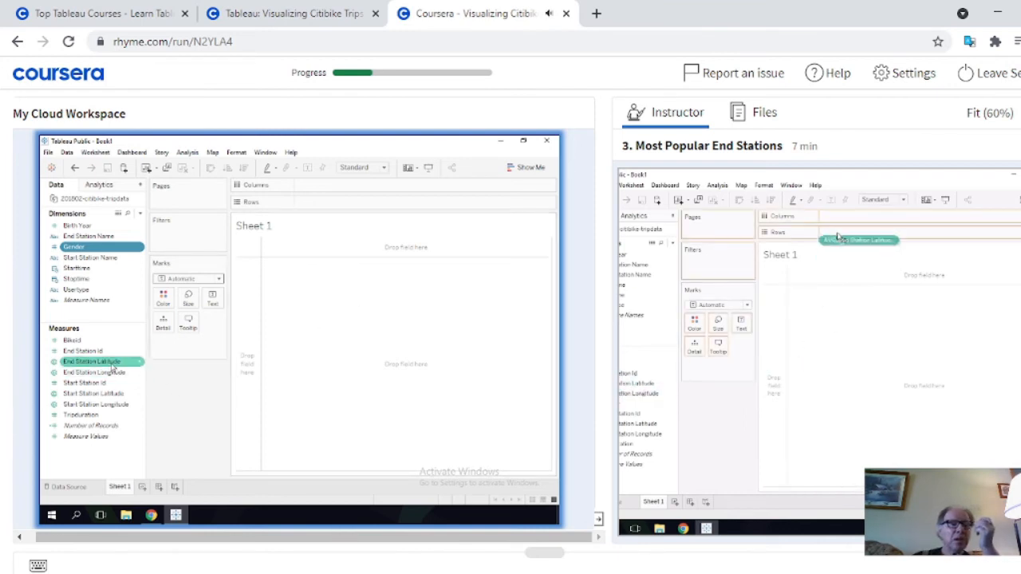
pyautogui.moveTo(114, 366)
pyautogui.mouseDown()
pyautogui.moveTo(215, 343)
pyautogui.moveTo(353, 203)
pyautogui.mouseUp()
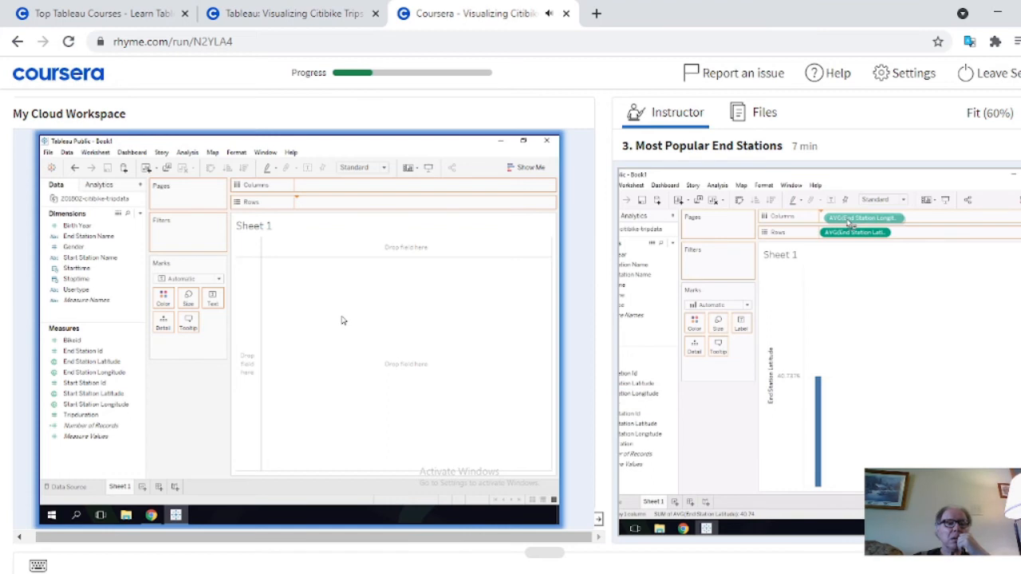
pyautogui.moveTo(646, 523)
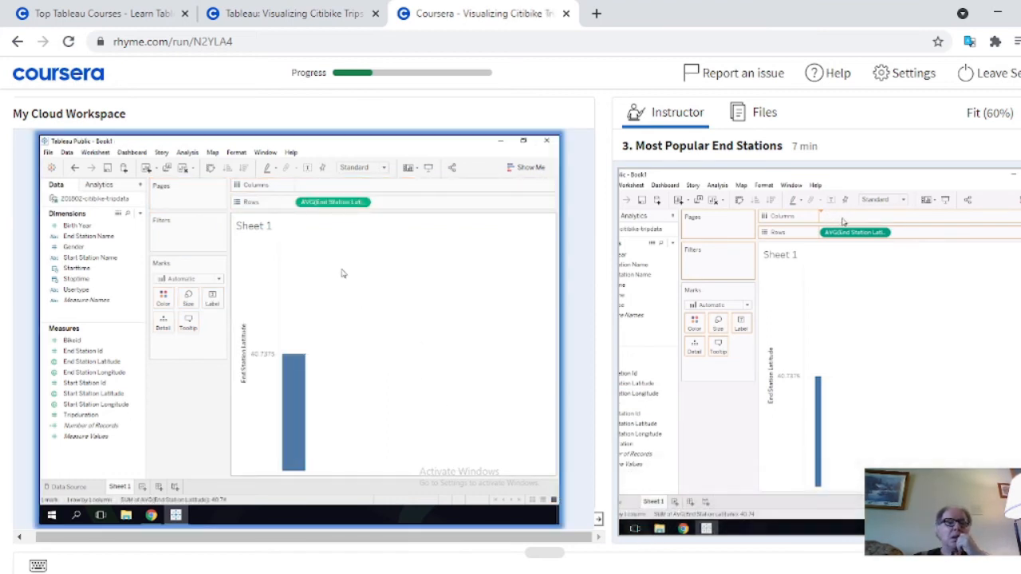
pyautogui.click(120, 393)
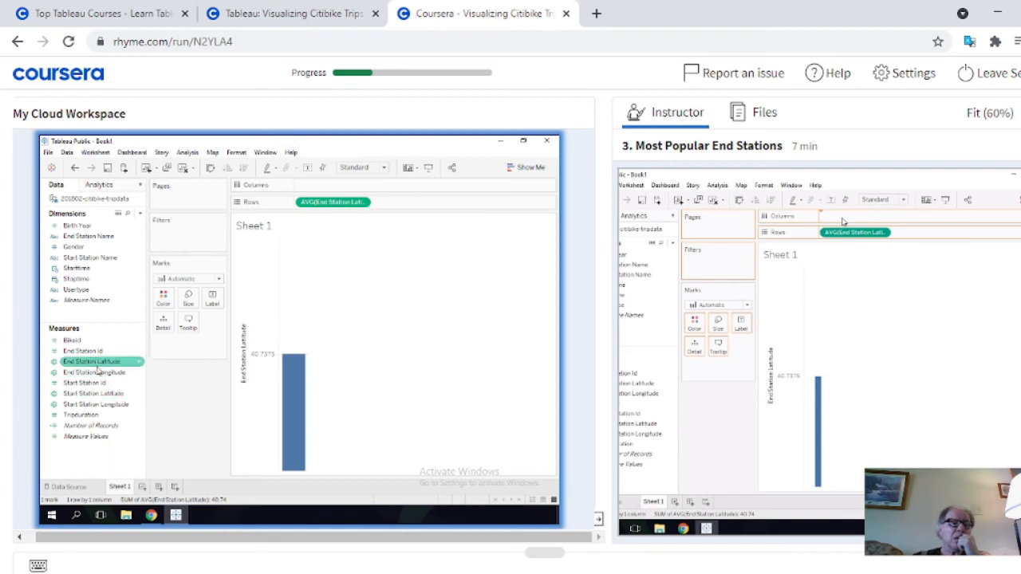
pyautogui.moveTo(95, 373); pyautogui.dragTo(342, 190)
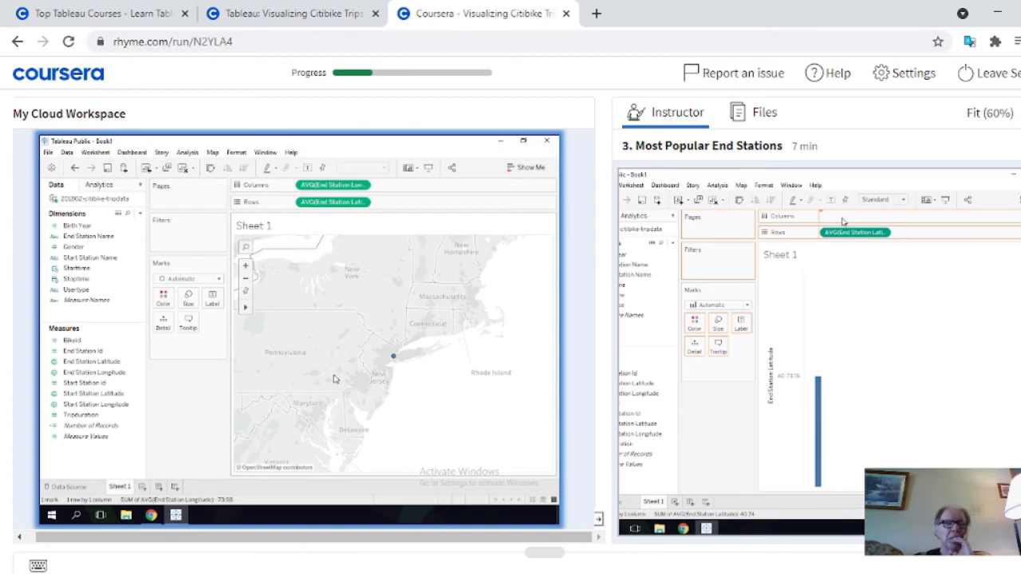
pyautogui.moveTo(651, 542)
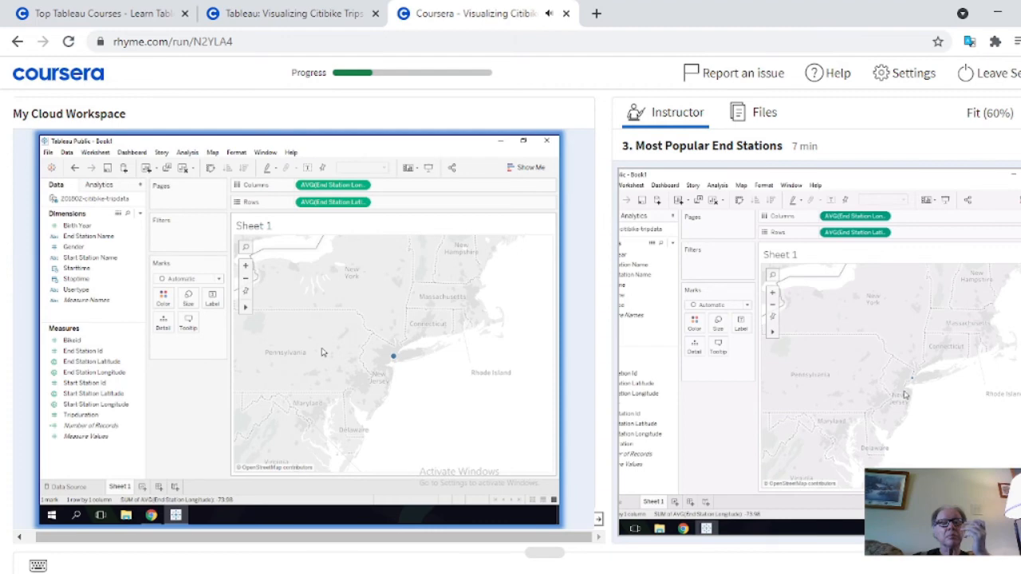
# Convert End Station Latitude on Rows and End Station Longitude on Columns from average measures to dimensions
pyautogui.click(363, 186)
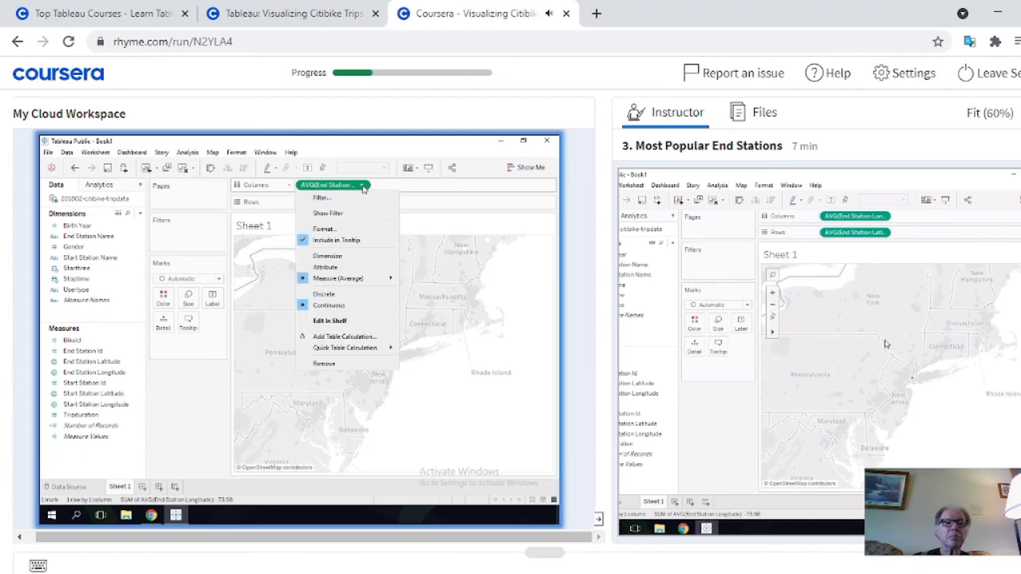
pyautogui.click(363, 188)
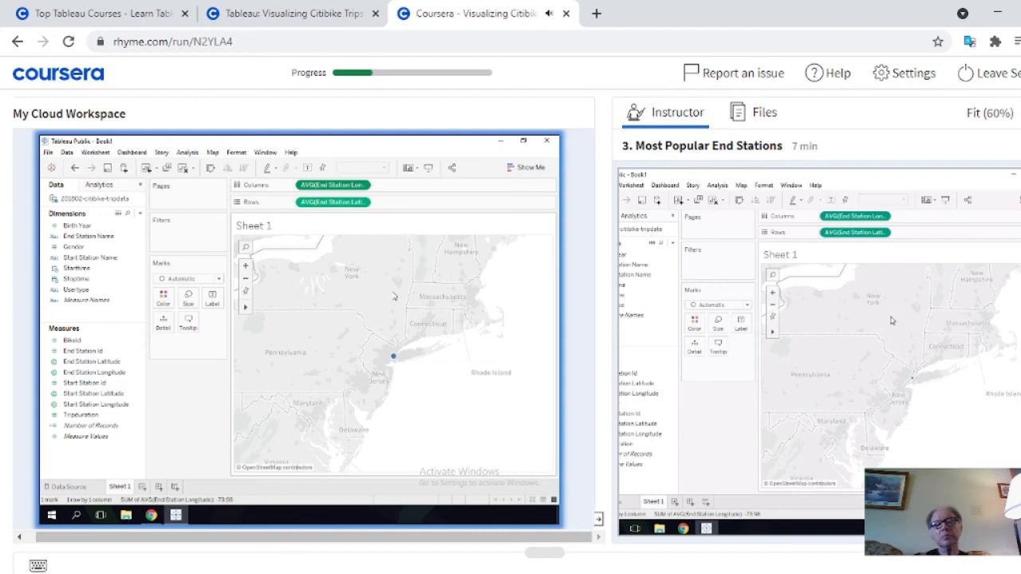
pyautogui.click(363, 205)
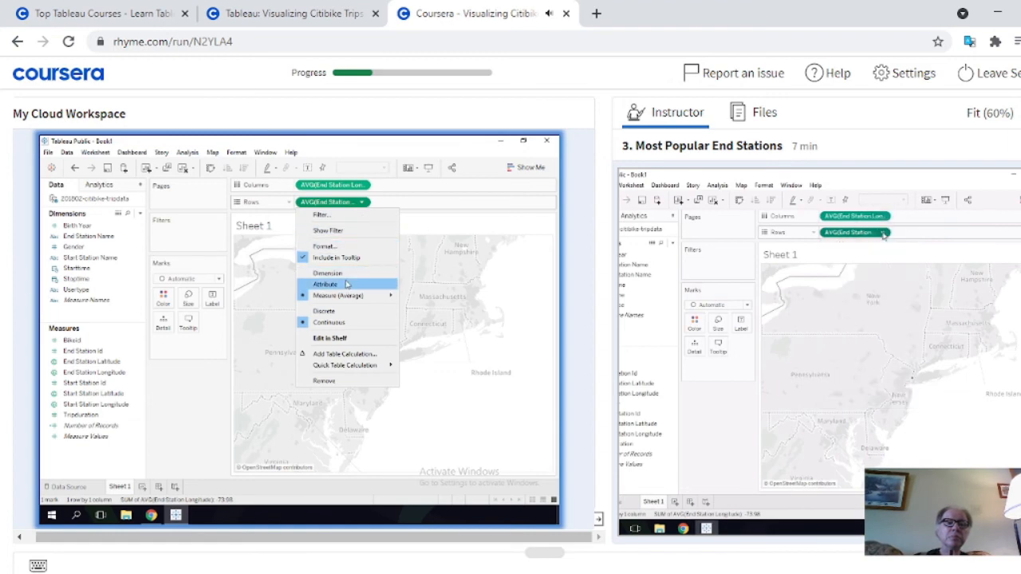
pyautogui.moveTo(347, 296)
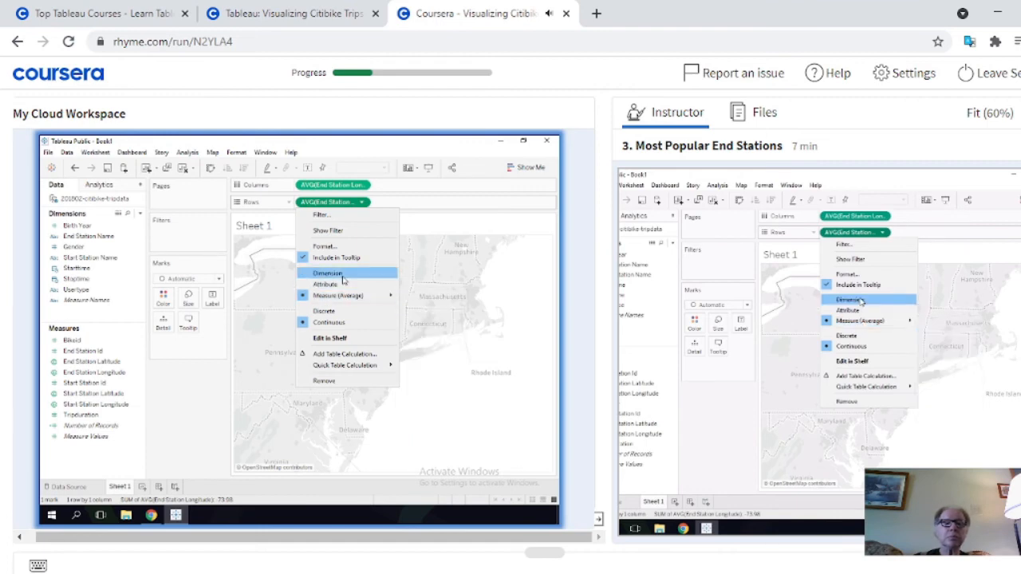
pyautogui.click(343, 276)
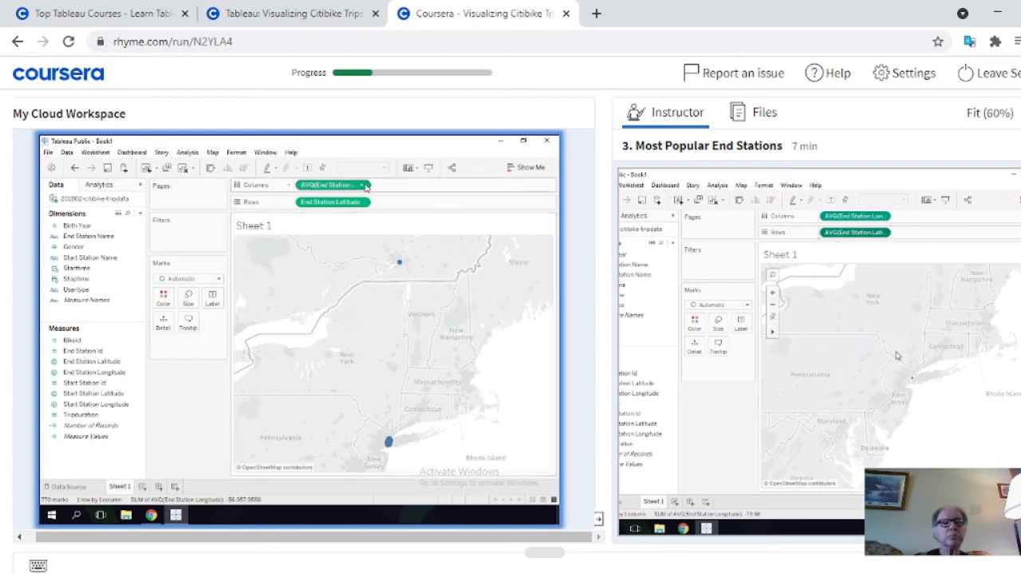
pyautogui.click(365, 186)
pyautogui.click(343, 257)
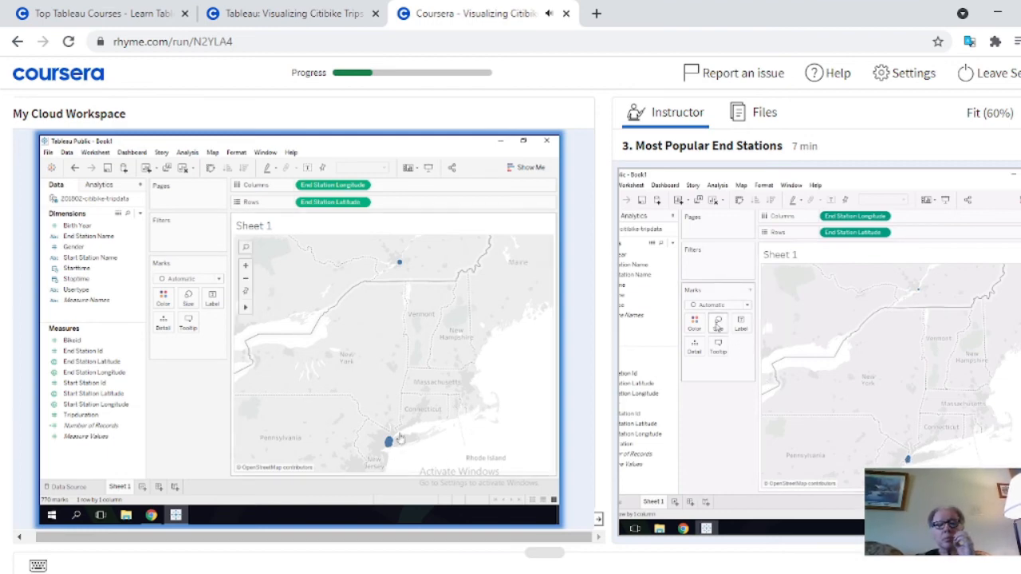
# Pause the instructor video and check the mark types available for the station map without changing the type
pyautogui.scroll(-1, 420, 426)
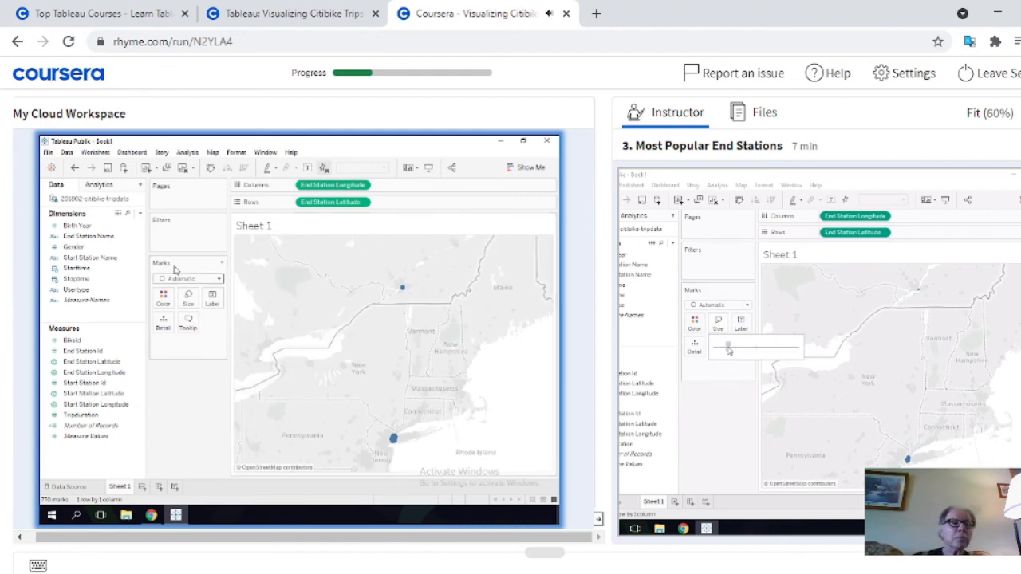
pyautogui.click(222, 263)
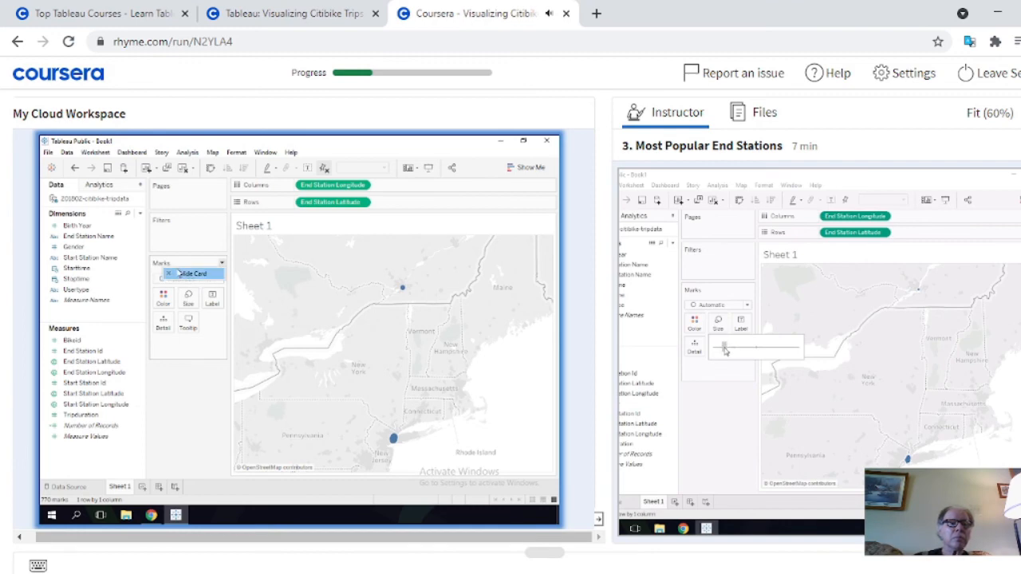
pyautogui.click(182, 263)
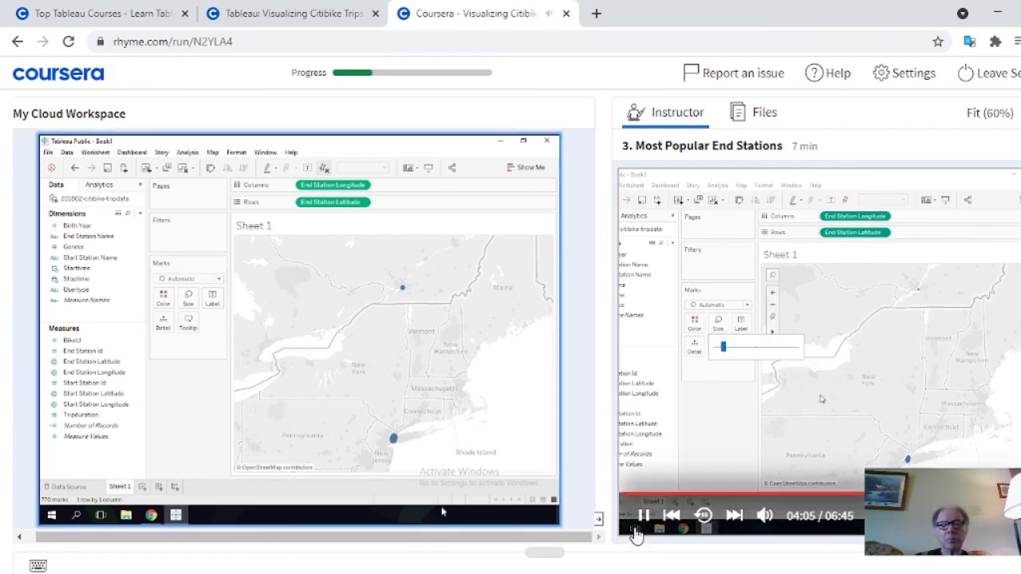
pyautogui.click(643, 515)
pyautogui.click(562, 523)
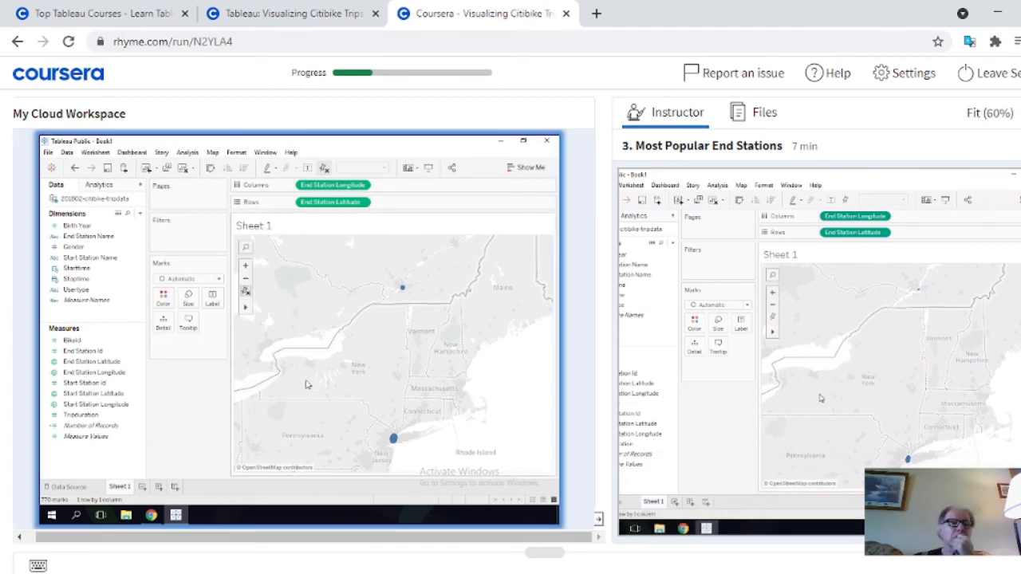
pyautogui.moveTo(246, 309)
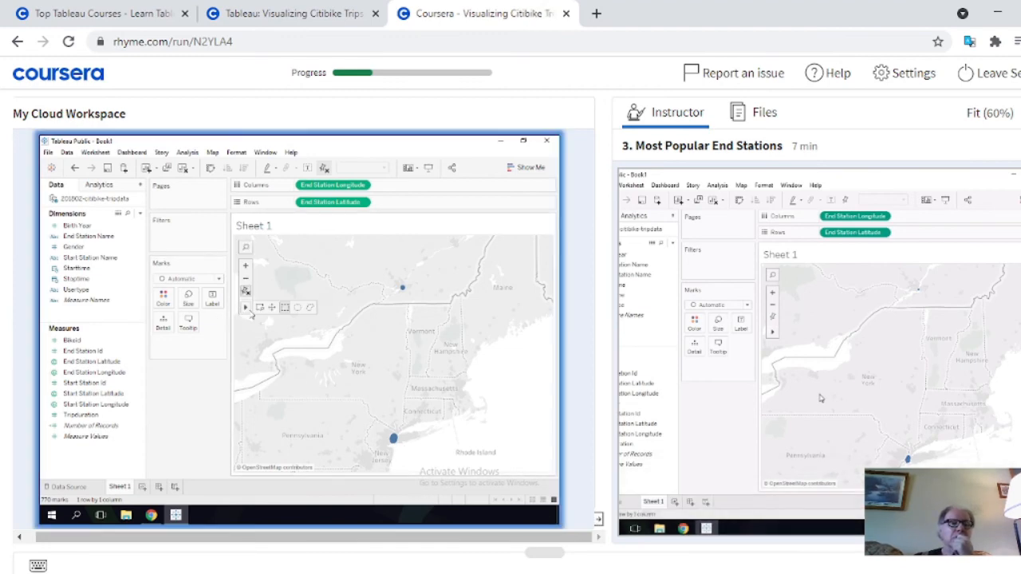
pyautogui.click(218, 279)
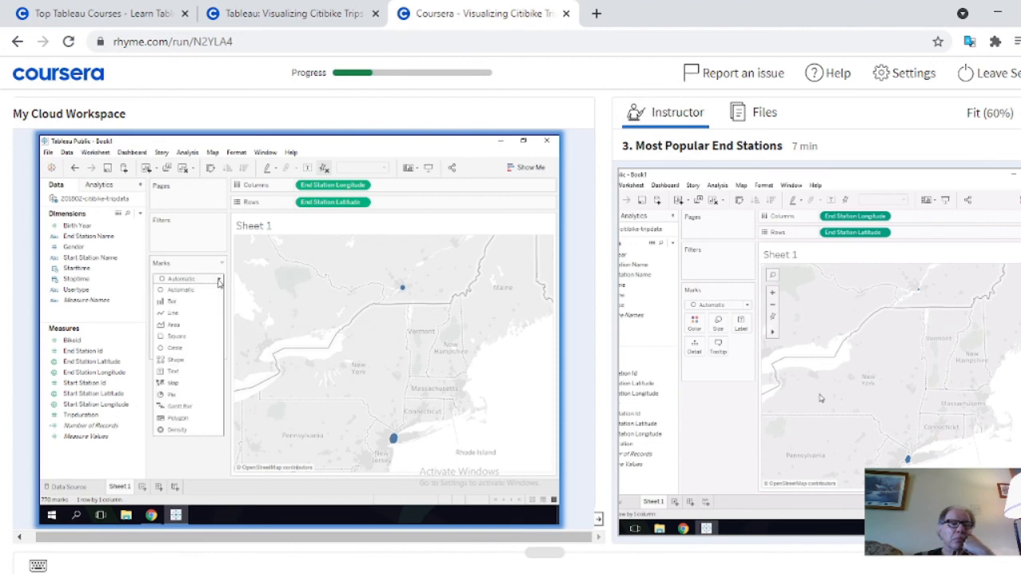
pyautogui.click(219, 279)
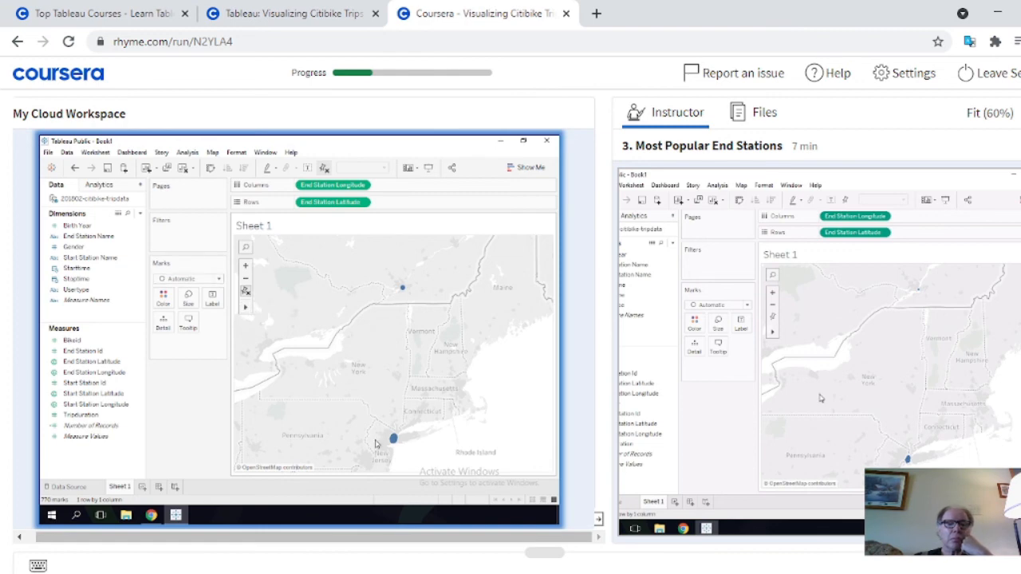
# Select the cluster of end station marks around New York City on the map, leaving out the isolated northern mark
pyautogui.moveTo(373, 407); pyautogui.dragTo(455, 471)
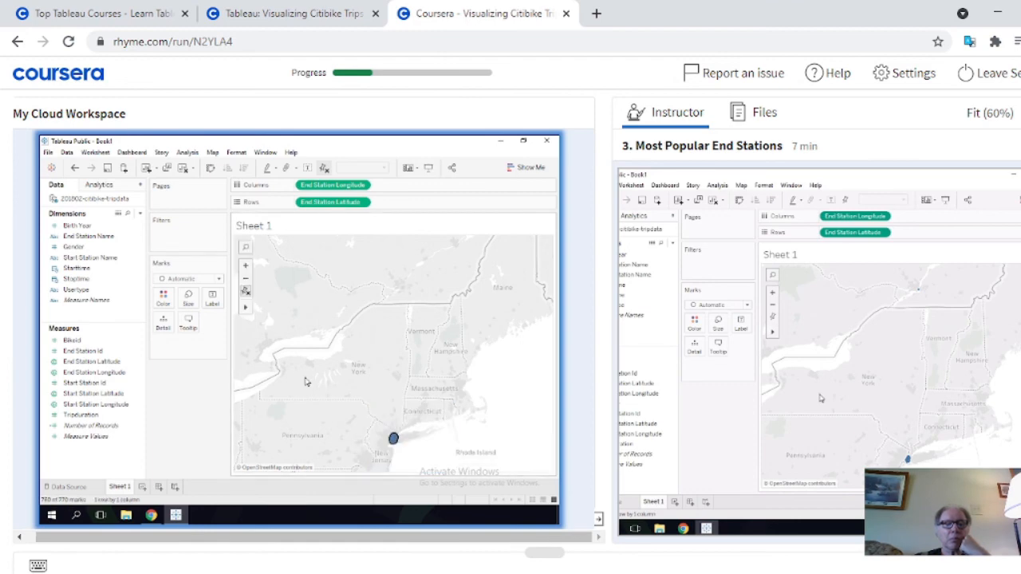
pyautogui.moveTo(304, 378); pyautogui.dragTo(481, 485)
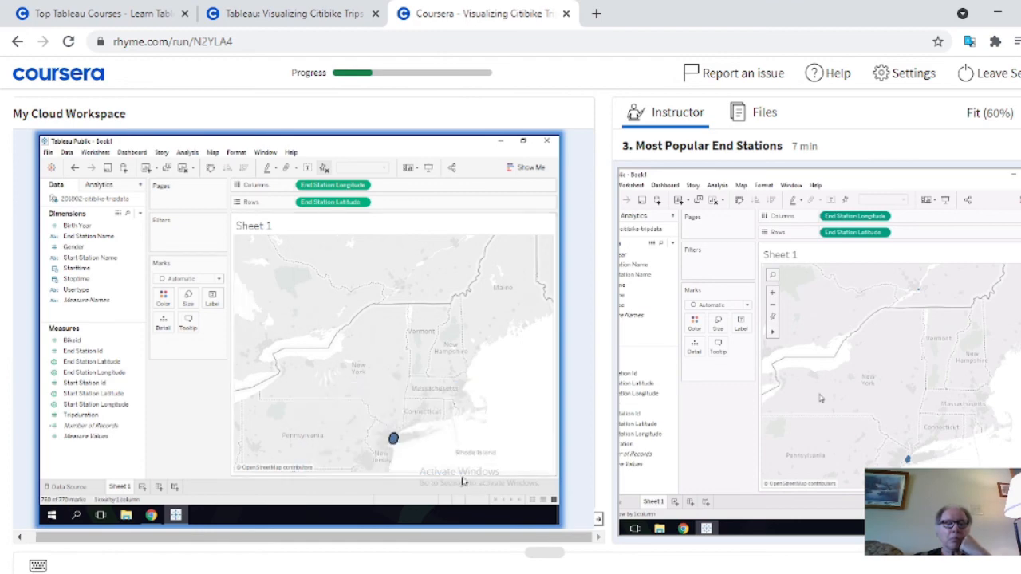
pyautogui.moveTo(331, 393); pyautogui.dragTo(486, 482)
pyautogui.moveTo(336, 390); pyautogui.dragTo(501, 499)
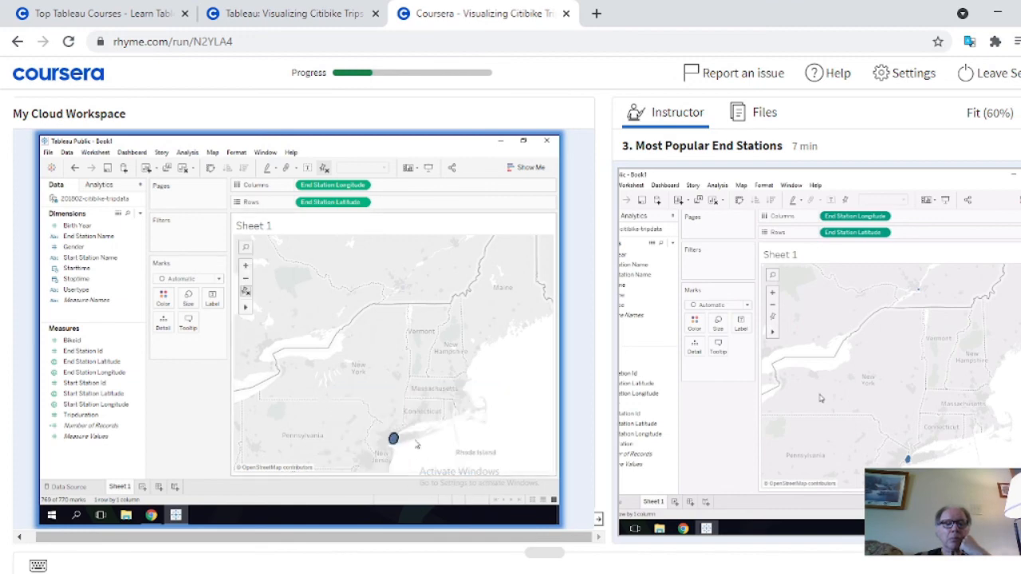
pyautogui.scroll(1, 416, 445)
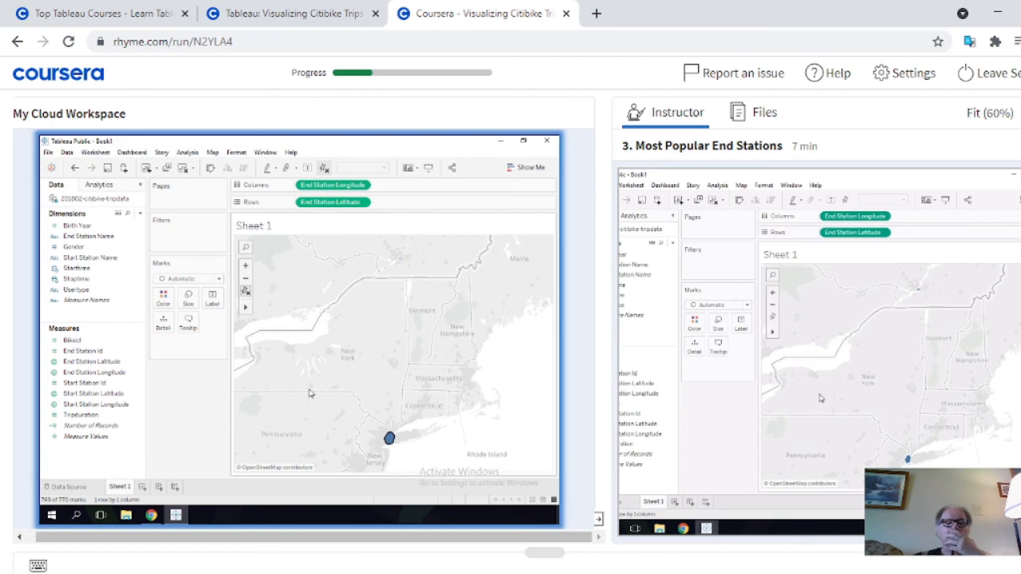
pyautogui.scroll(5, 311, 393)
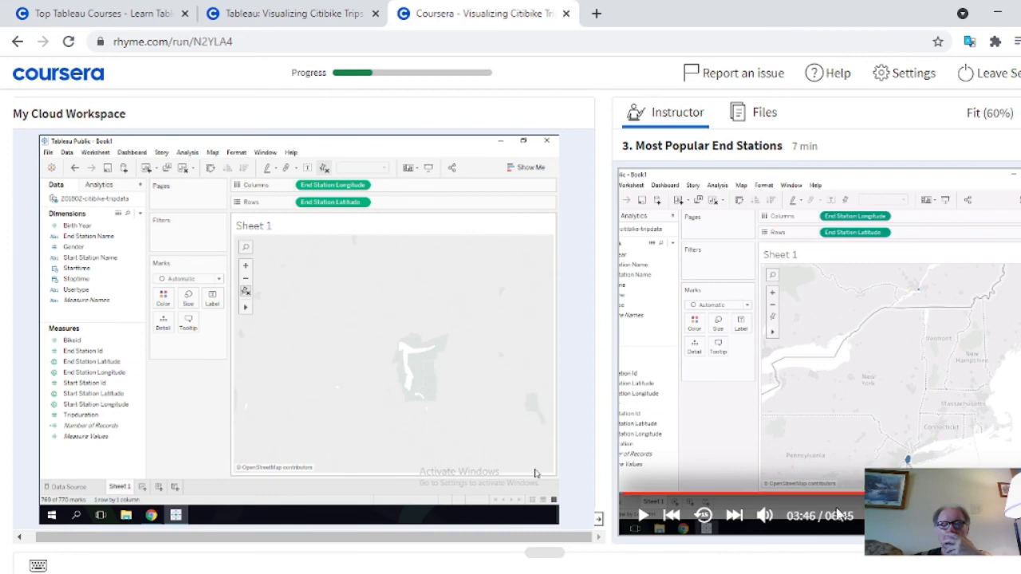
# Resume the instructor video and enlarge the end station marks on the map using the Size setting
pyautogui.click(671, 516)
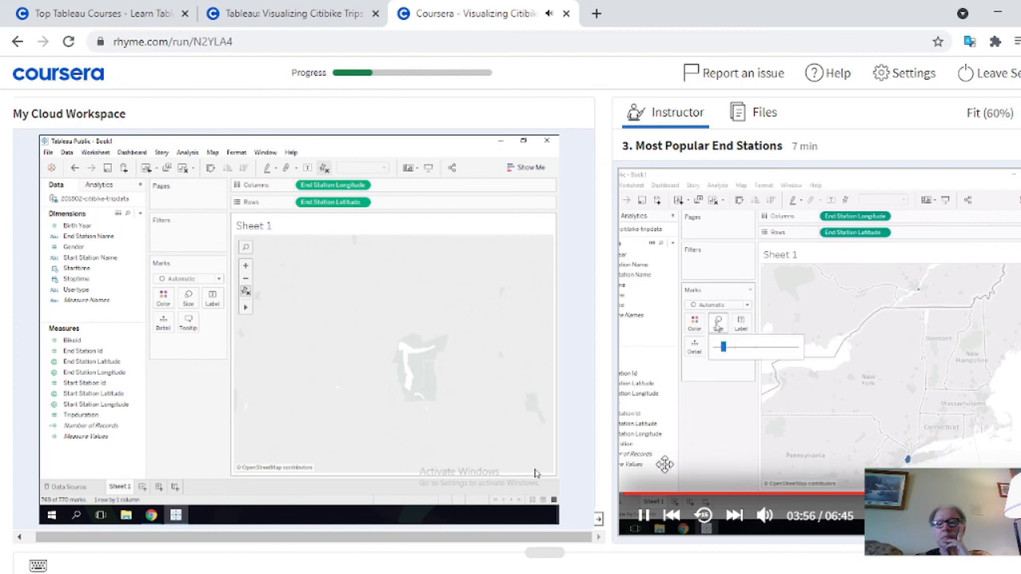
pyautogui.click(188, 298)
pyautogui.moveTo(205, 325); pyautogui.dragTo(244, 328)
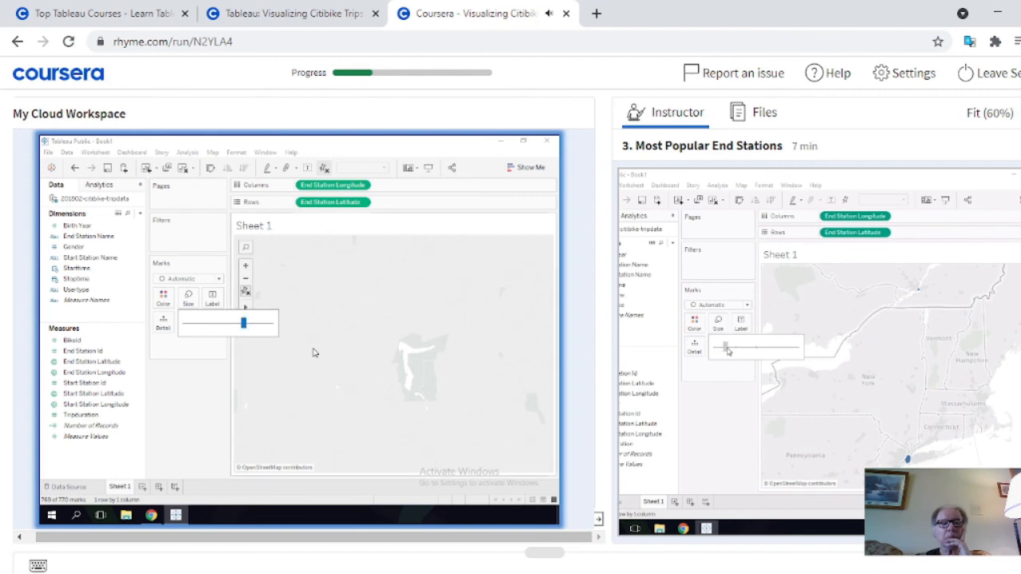
pyautogui.click(359, 363)
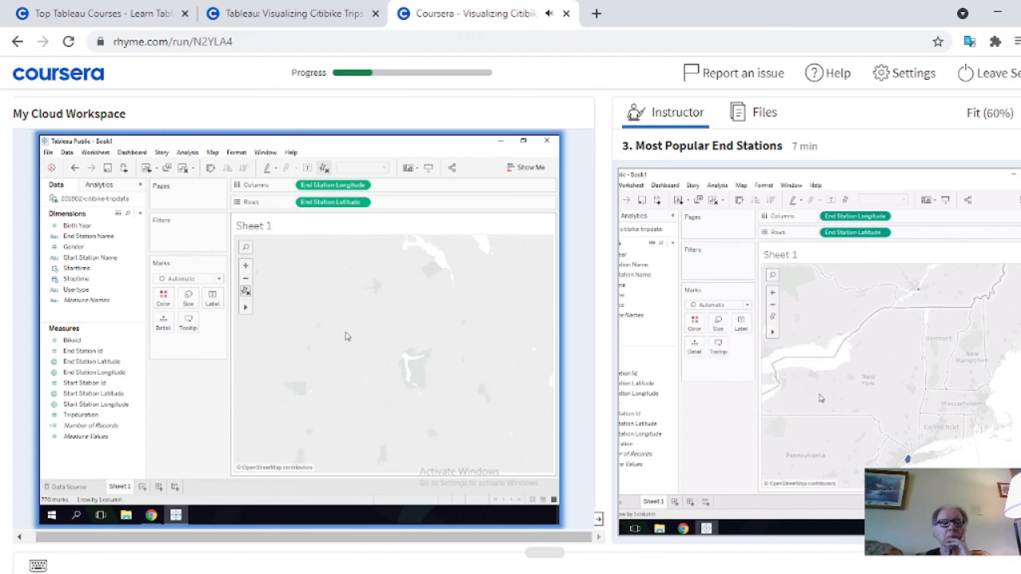
# Reset the map view to fit all end station marks, including the New York City cluster and the isolated northern mark
pyautogui.moveTo(247, 312)
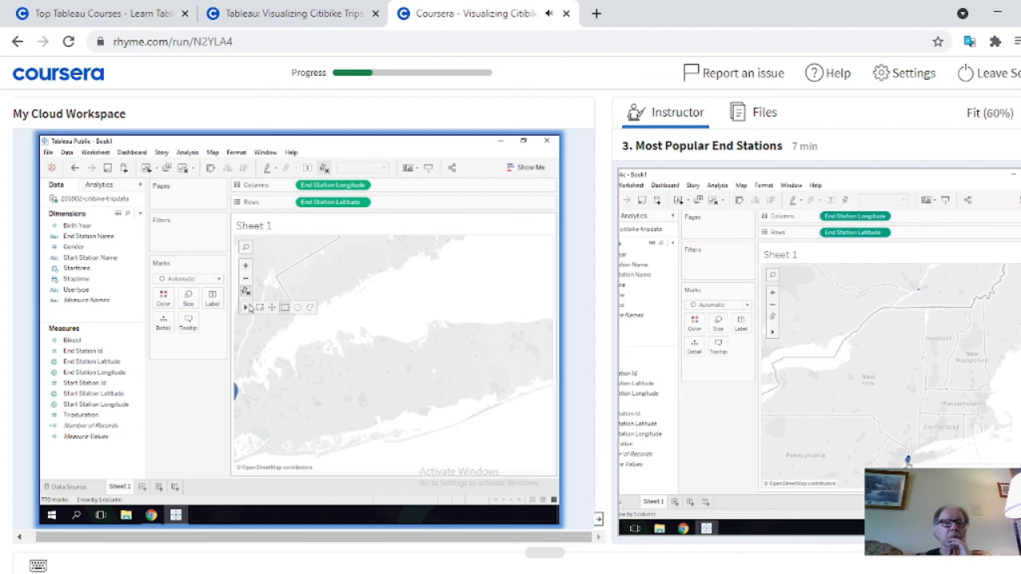
pyautogui.moveTo(294, 348); pyautogui.dragTo(364, 378)
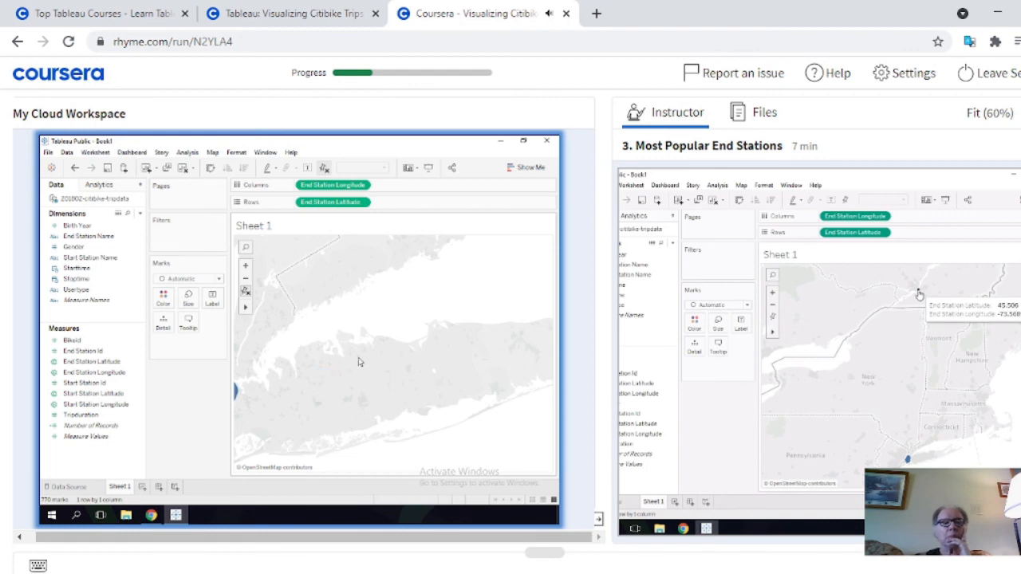
pyautogui.scroll(2, 356, 358)
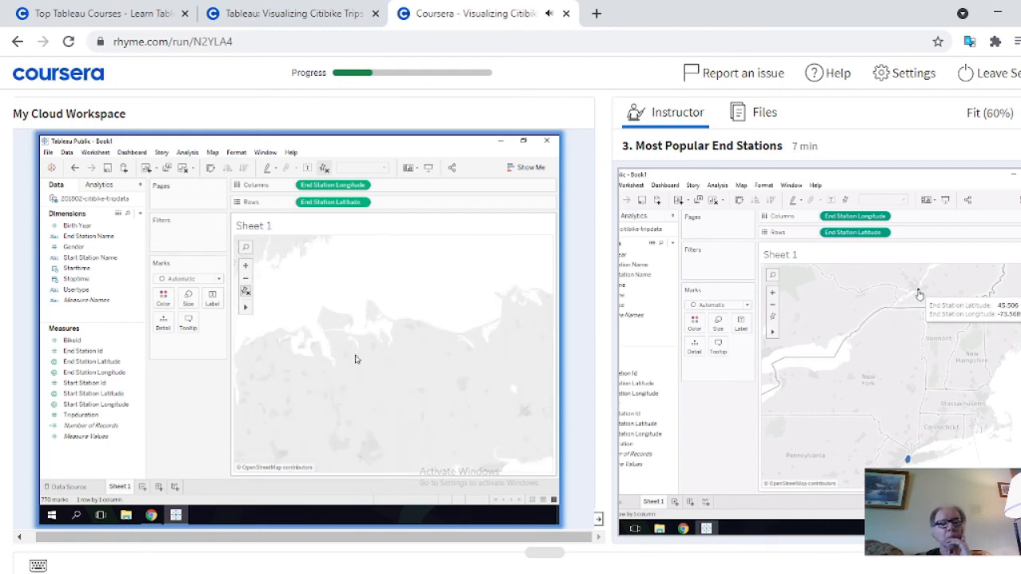
pyautogui.moveTo(648, 527)
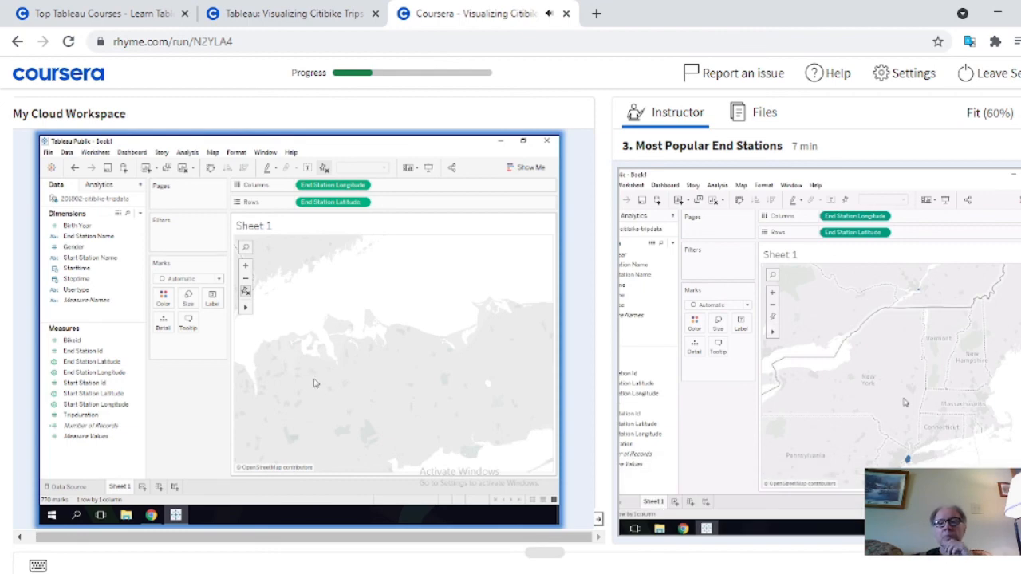
pyautogui.scroll(1, 324, 333)
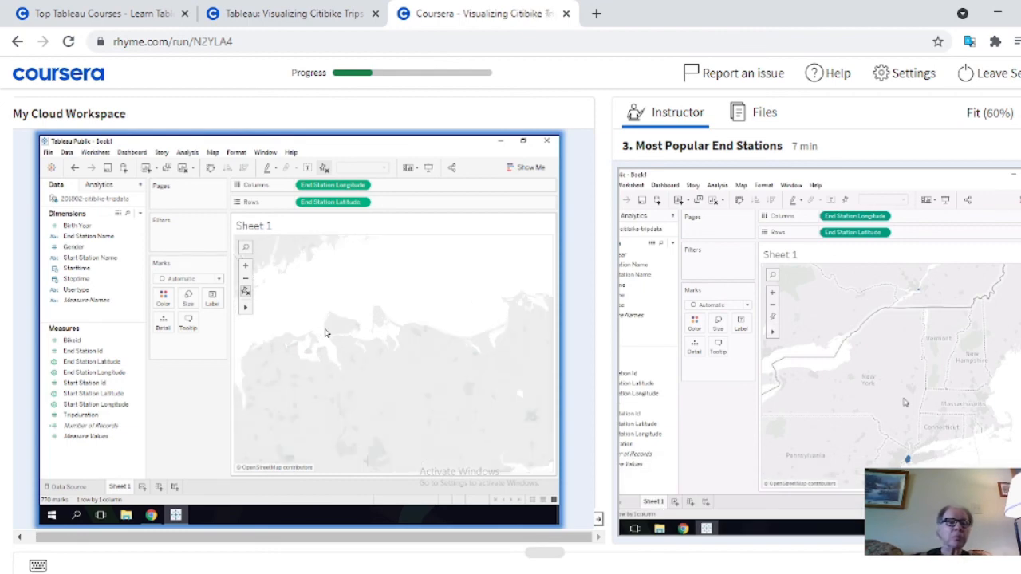
pyautogui.scroll(1, 330, 335)
pyautogui.scroll(1, 334, 335)
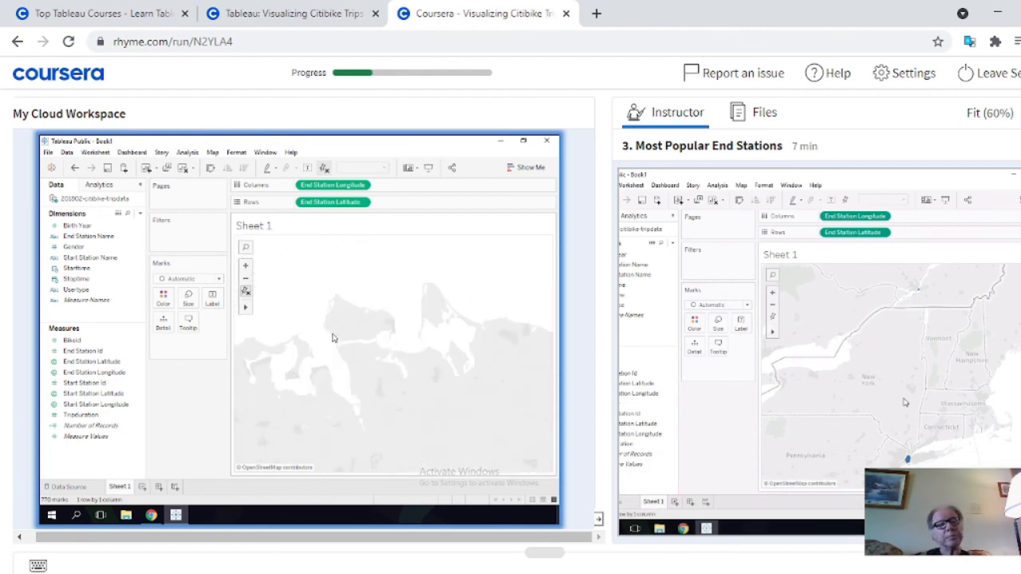
pyautogui.scroll(-3, 336, 352)
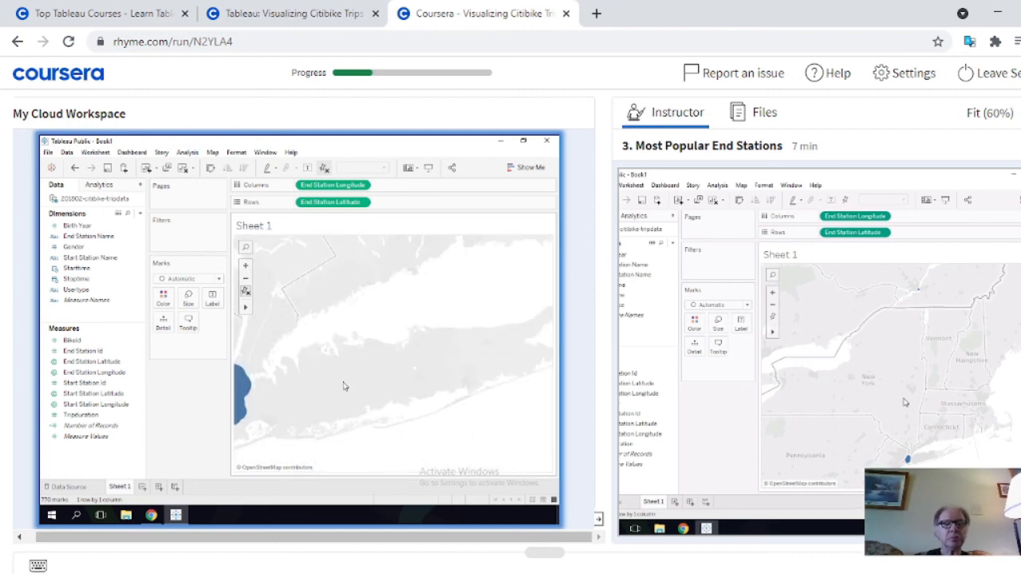
pyautogui.scroll(-1, 332, 378)
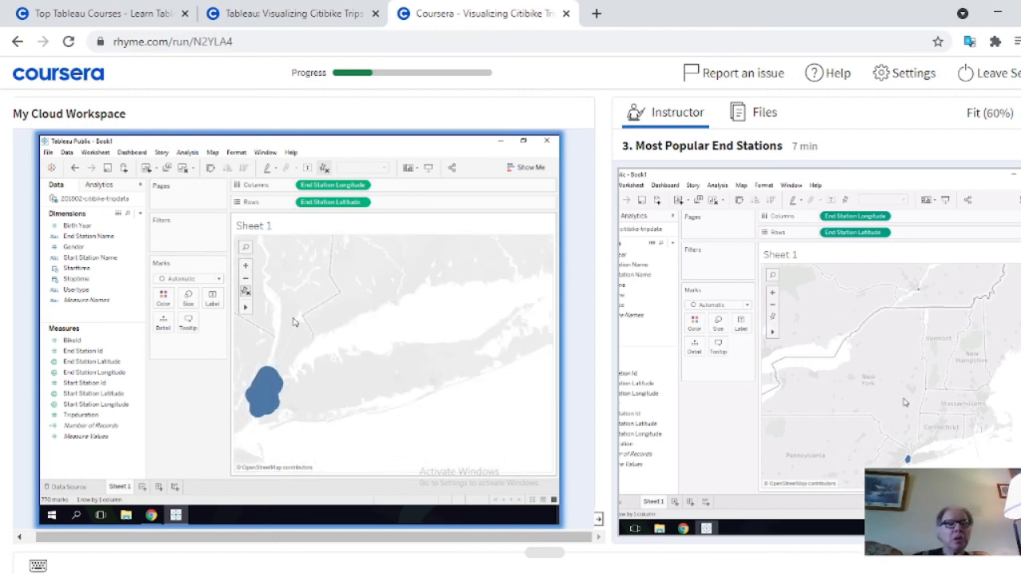
pyautogui.click(245, 290)
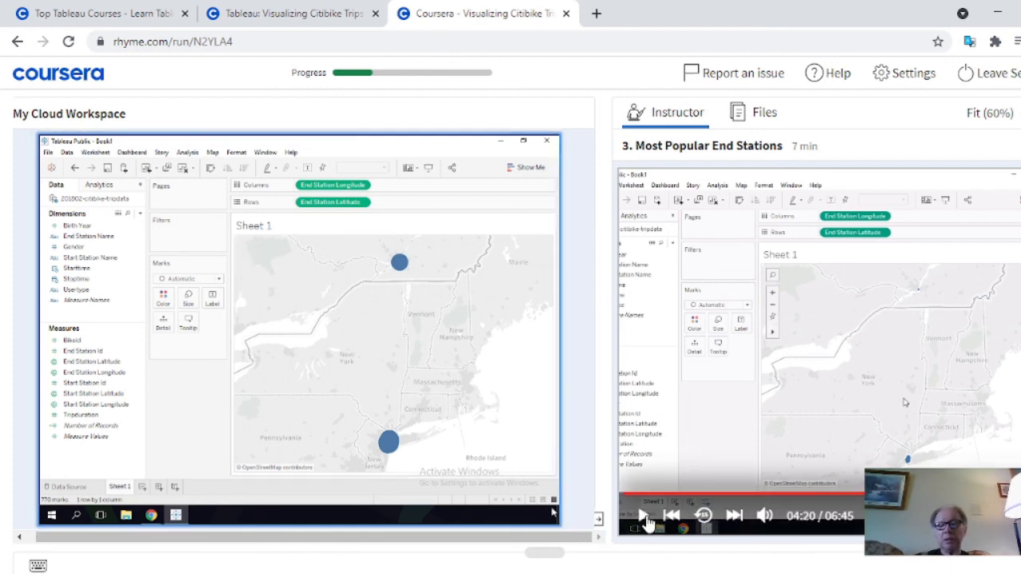
# Play the instructor video while checking the OBS recording window, and pause it on returning to the Coursera workspace in Chrome
pyautogui.click(644, 517)
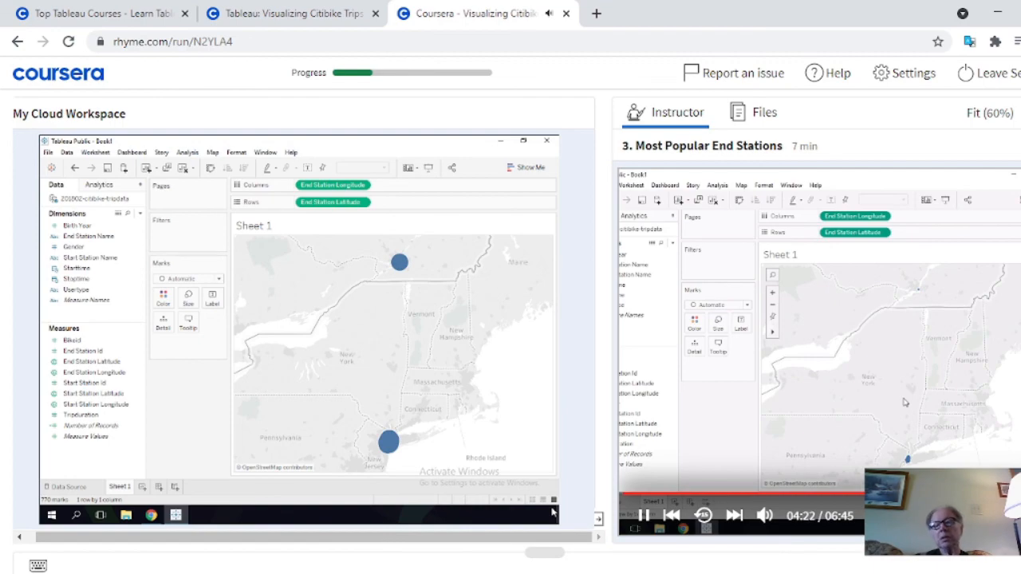
pyautogui.click(425, 569)
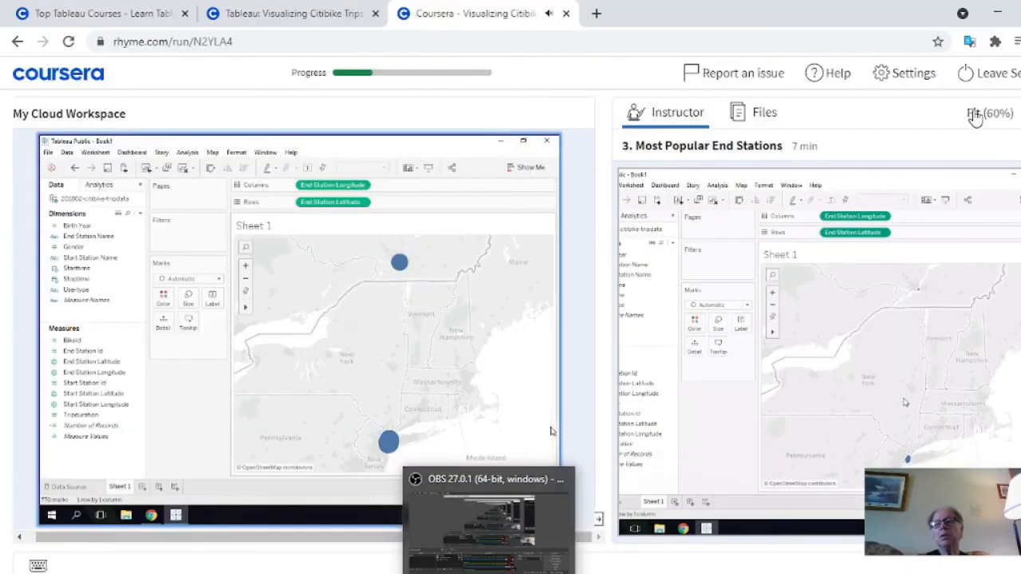
pyautogui.click(997, 12)
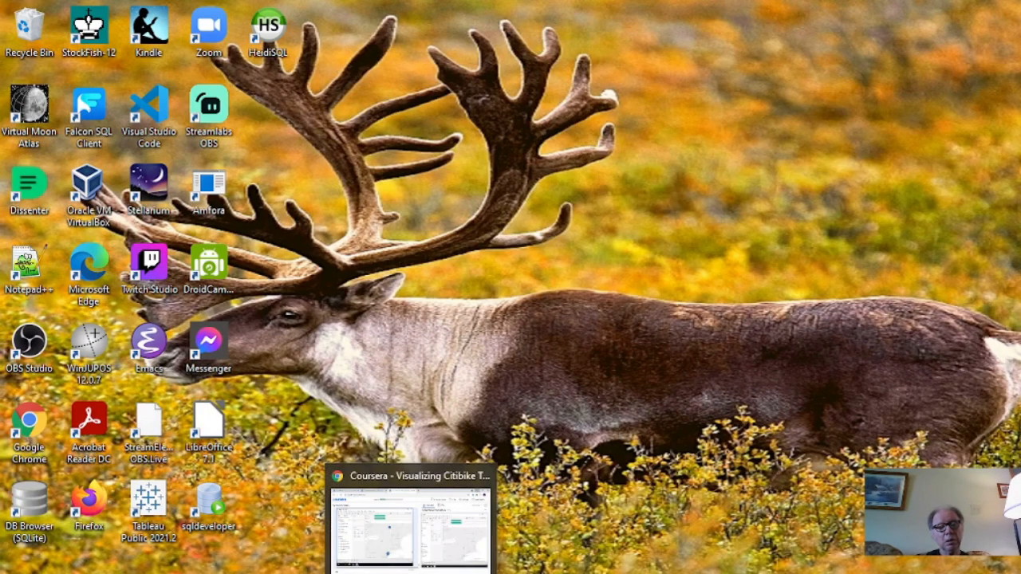
pyautogui.click(410, 573)
pyautogui.click(411, 573)
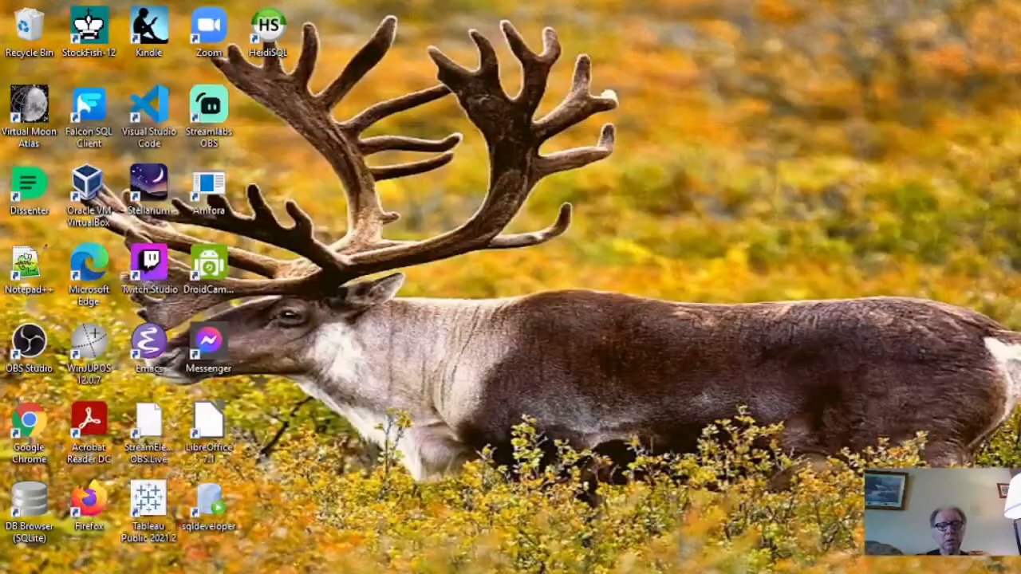
pyautogui.click(617, 573)
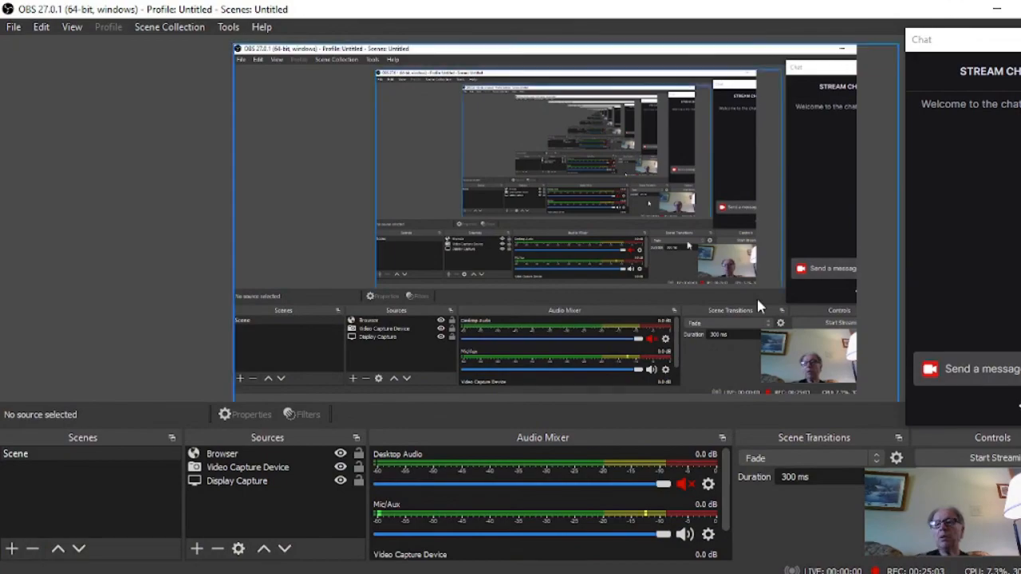
pyautogui.click(997, 9)
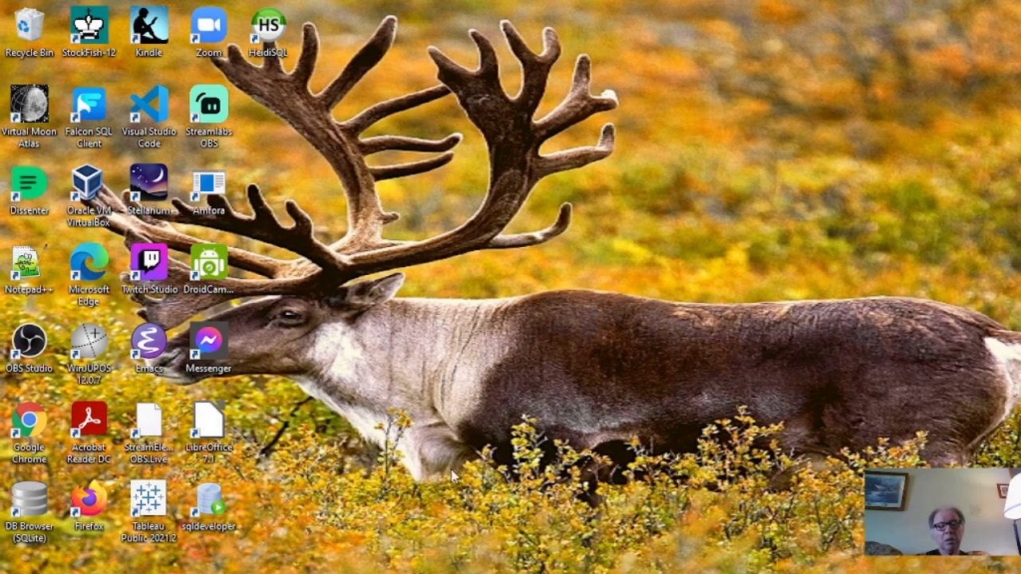
pyautogui.click(490, 573)
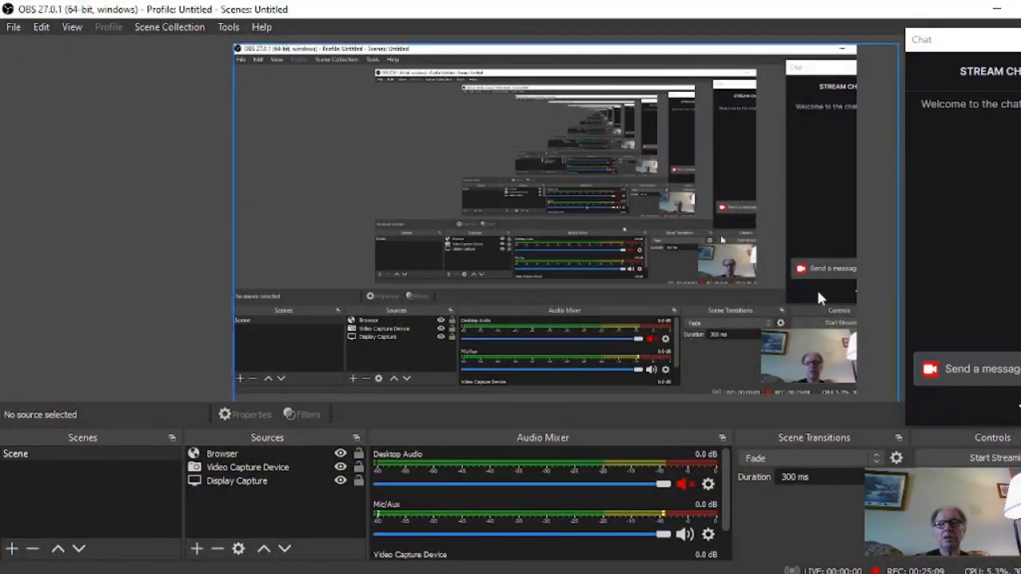
pyautogui.click(997, 9)
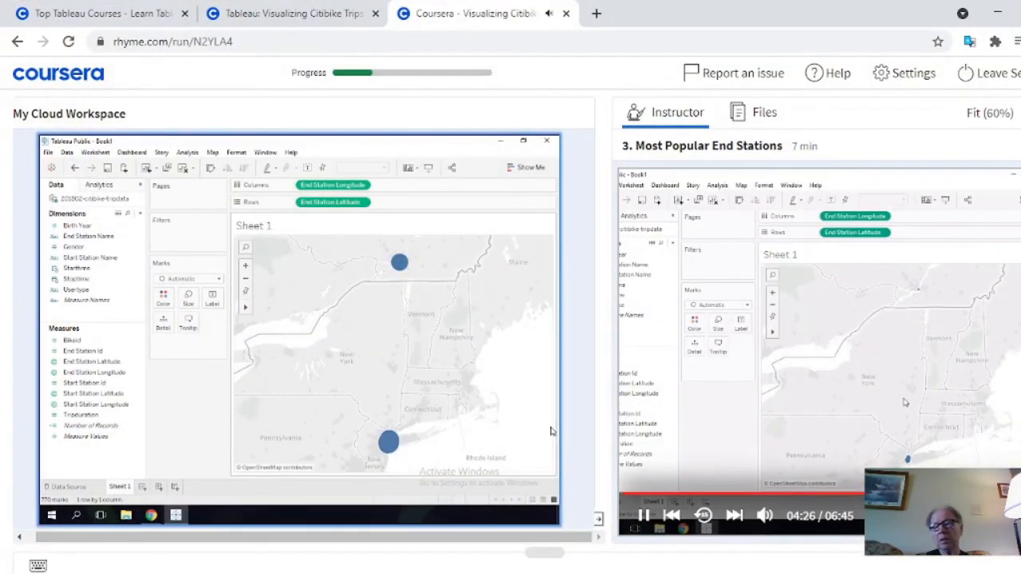
pyautogui.click(643, 516)
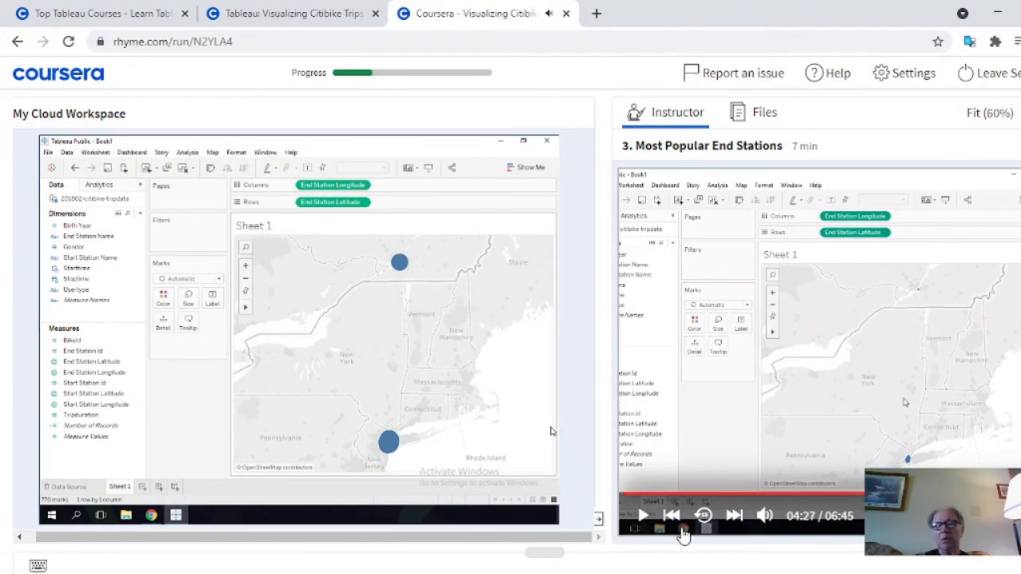